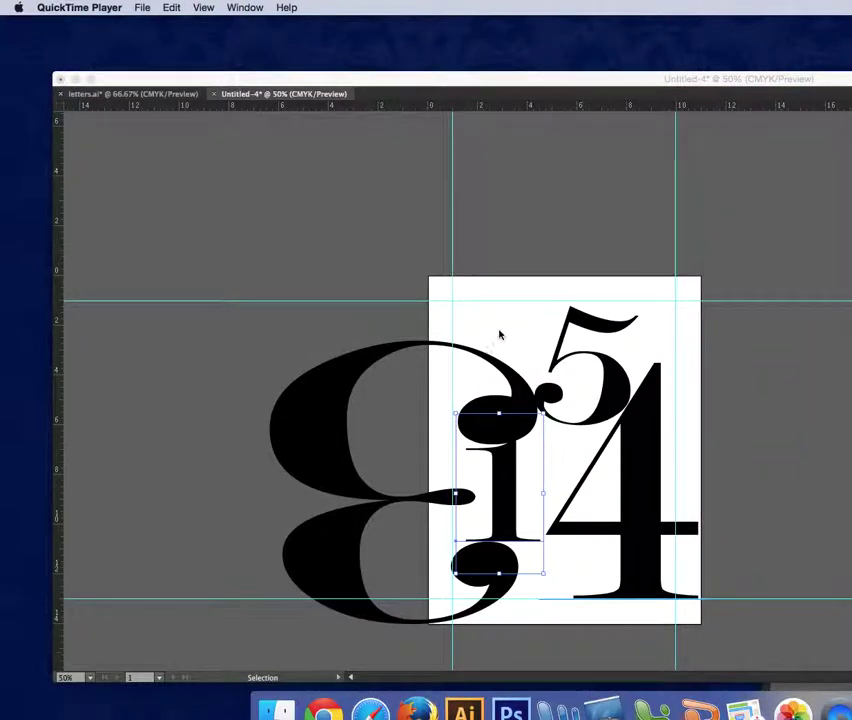
Step: Clear the current selection and recentre the artboard in the view
click(500, 335)
click(496, 270)
click(200, 186)
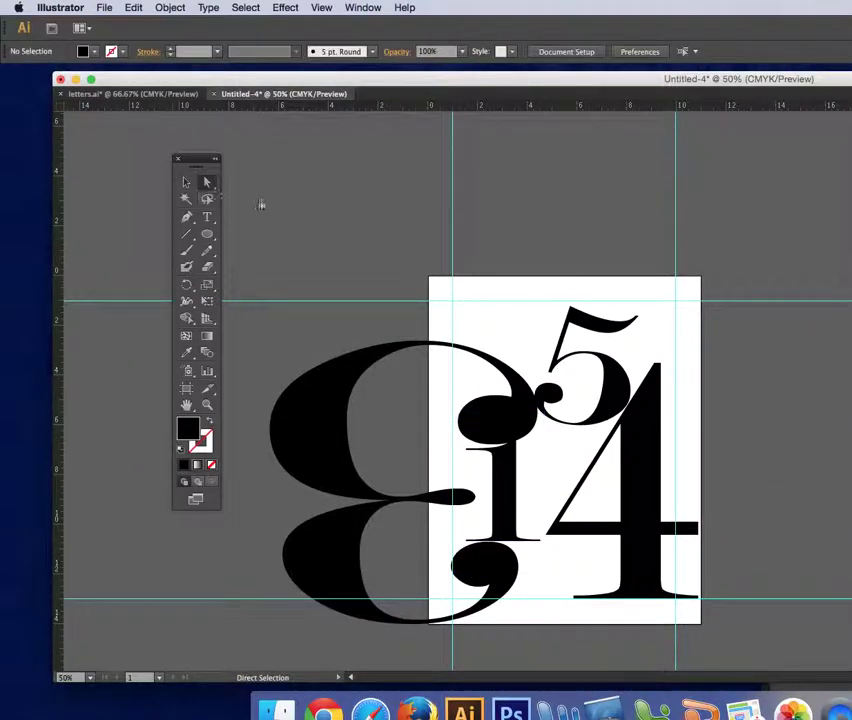
key(v)
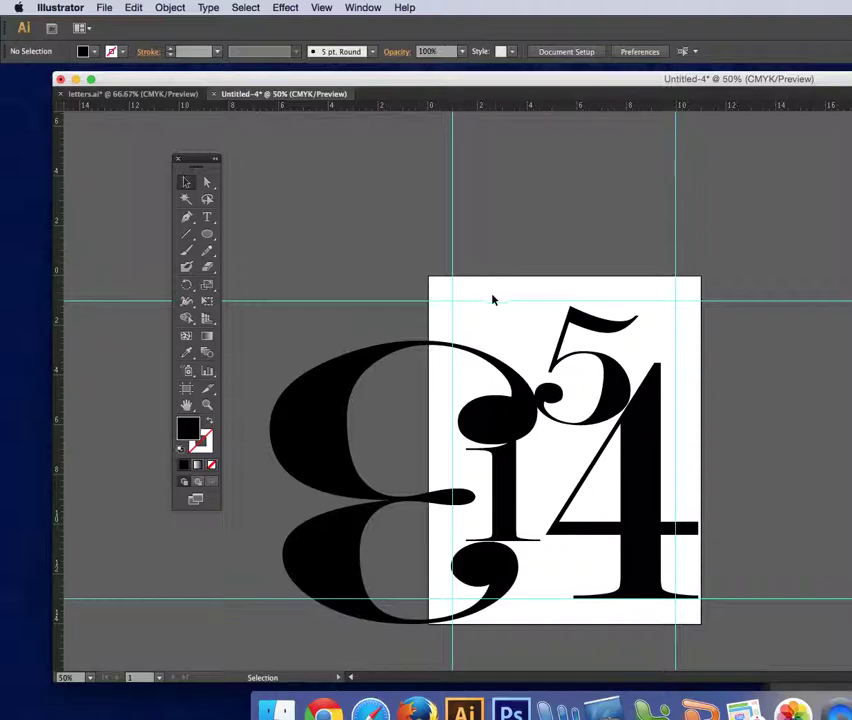
drag(588, 366, 441, 310)
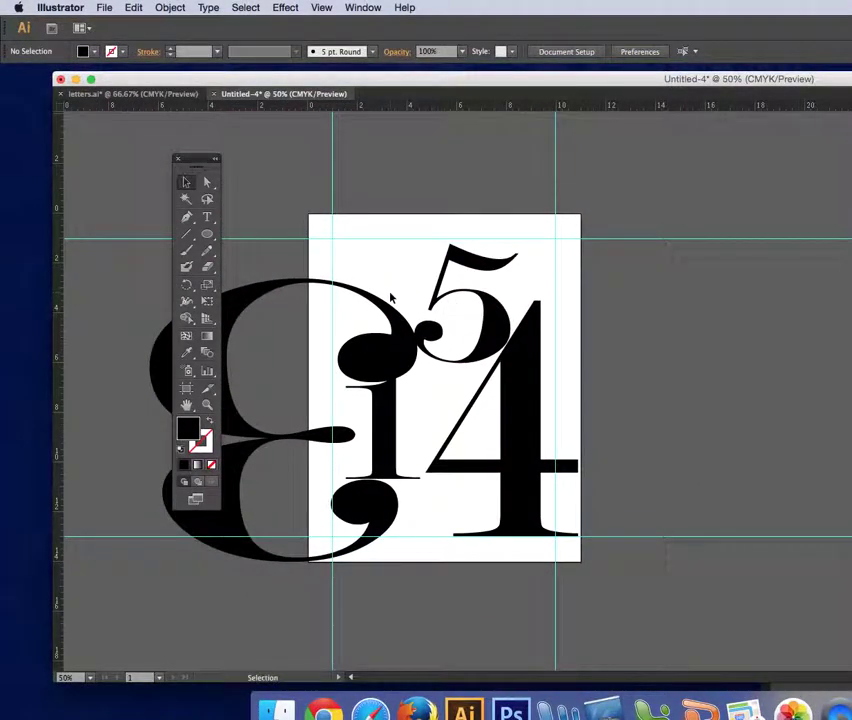
Step: Type a 2 at the artboard top, enlarge it to about 170 pt, rotate it over the 5
click(207, 217)
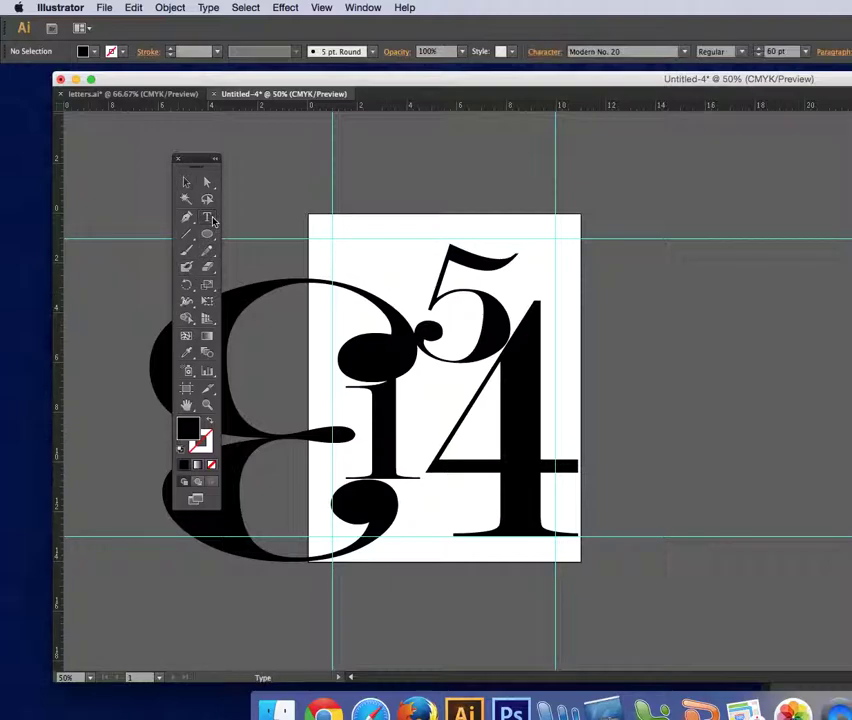
click(383, 226)
text(2)
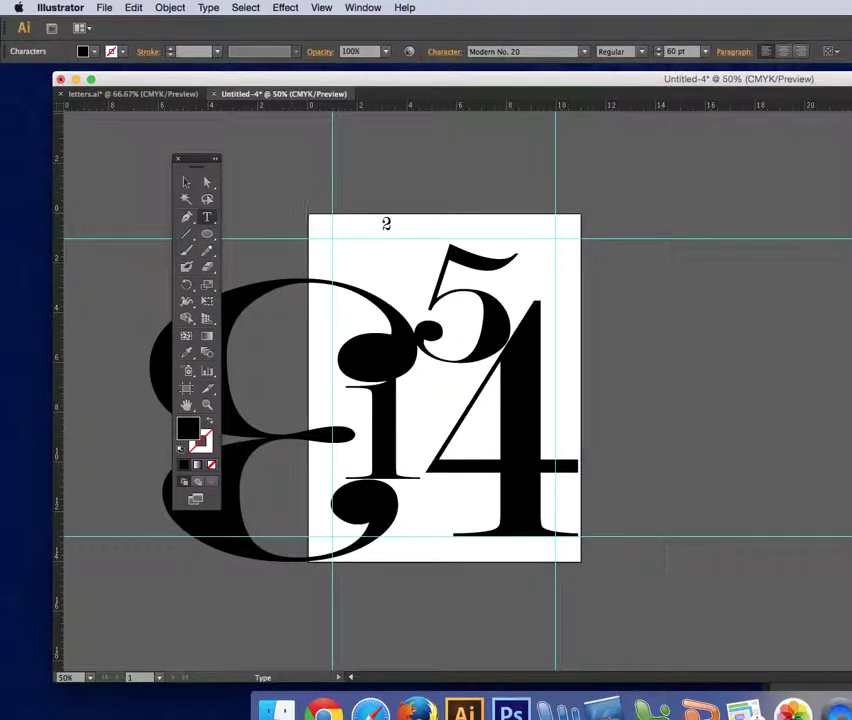
key(Escape)
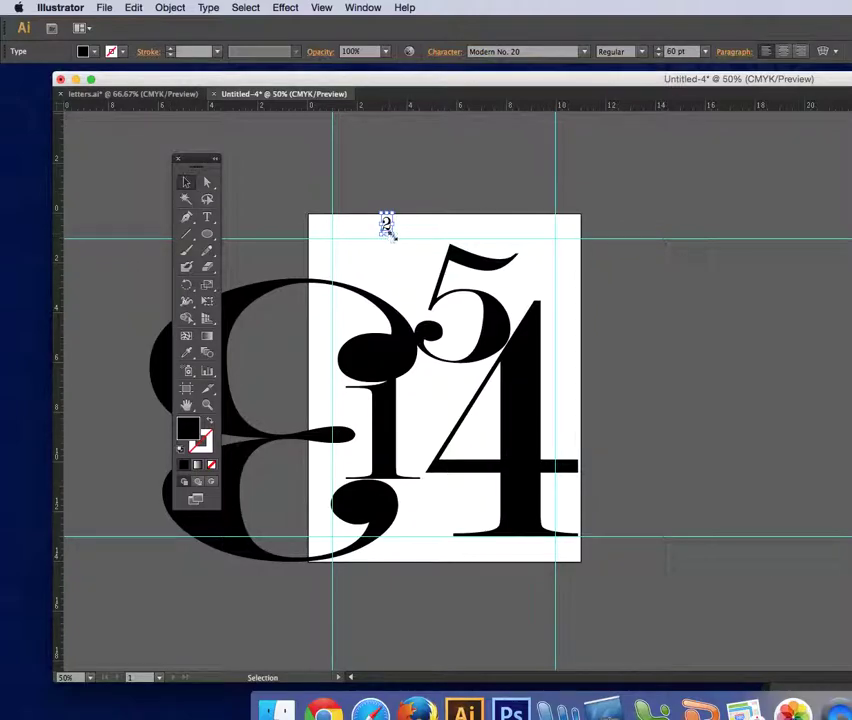
drag(393, 233, 410, 273)
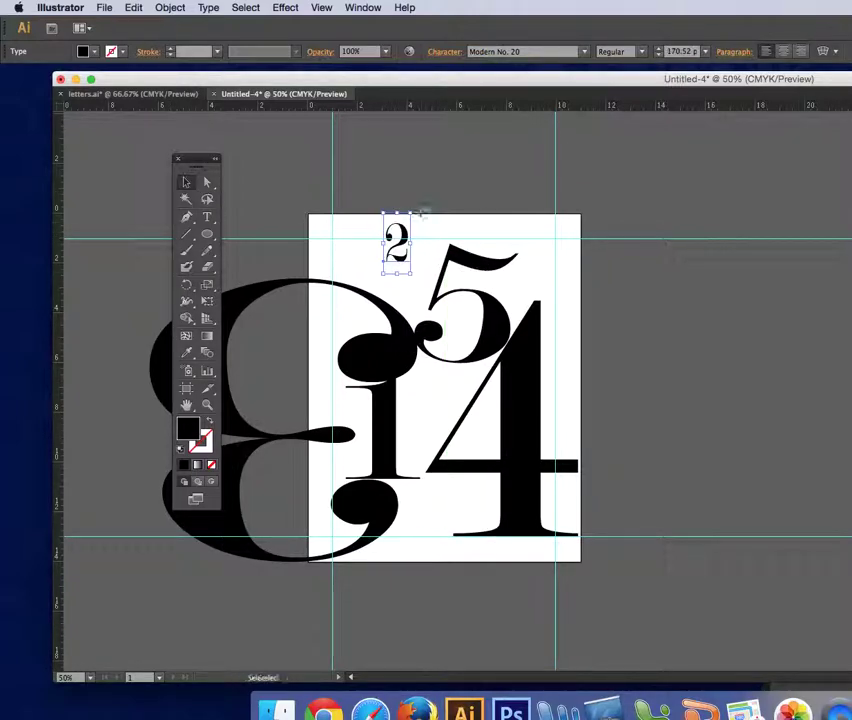
mouse_move(415, 206)
mouse_down()
mouse_move(420, 232)
mouse_move(390, 278)
mouse_move(427, 143)
mouse_up()
drag(420, 250, 424, 286)
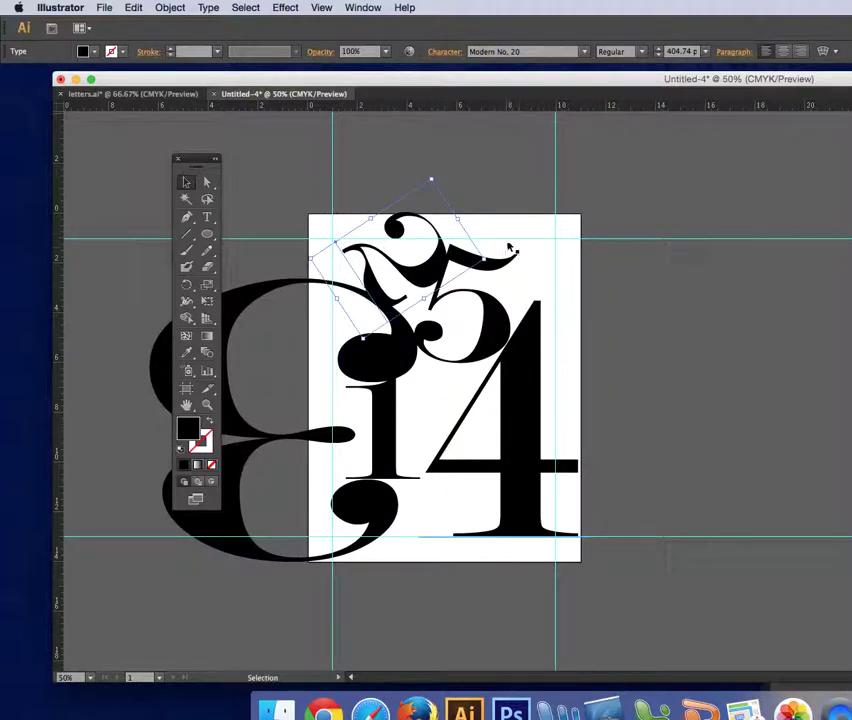
click(595, 224)
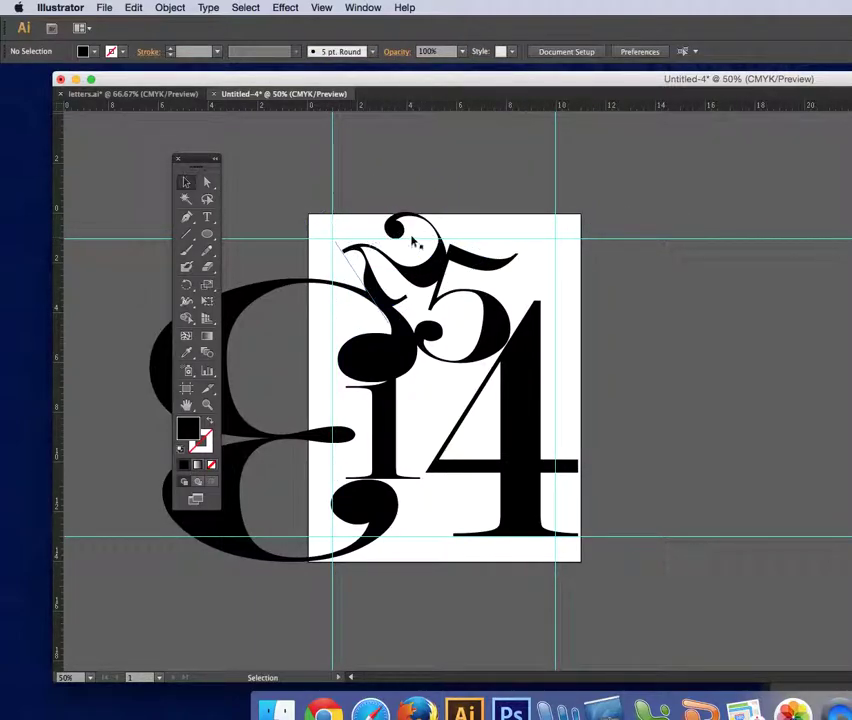
Step: Nudge the 14 down and enlarge it toward the upper left, then deselect
click(519, 527)
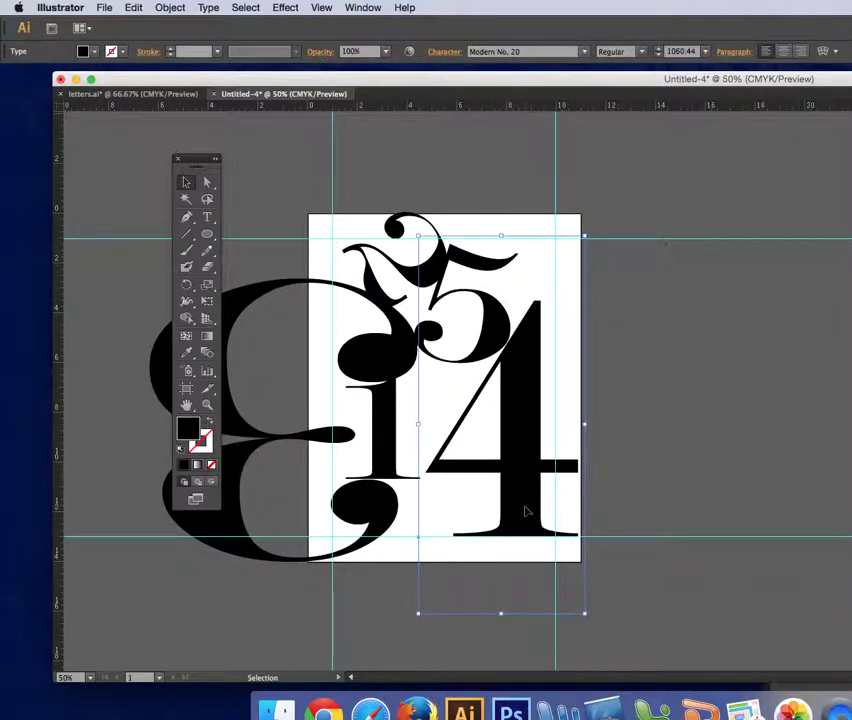
key(Down)
key(Down)
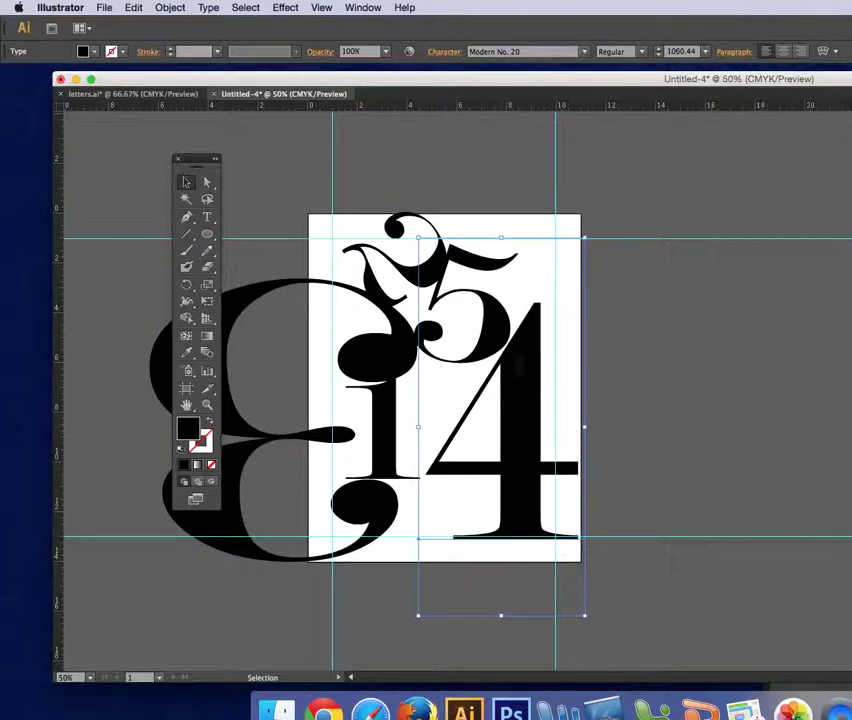
drag(418, 237, 386, 226)
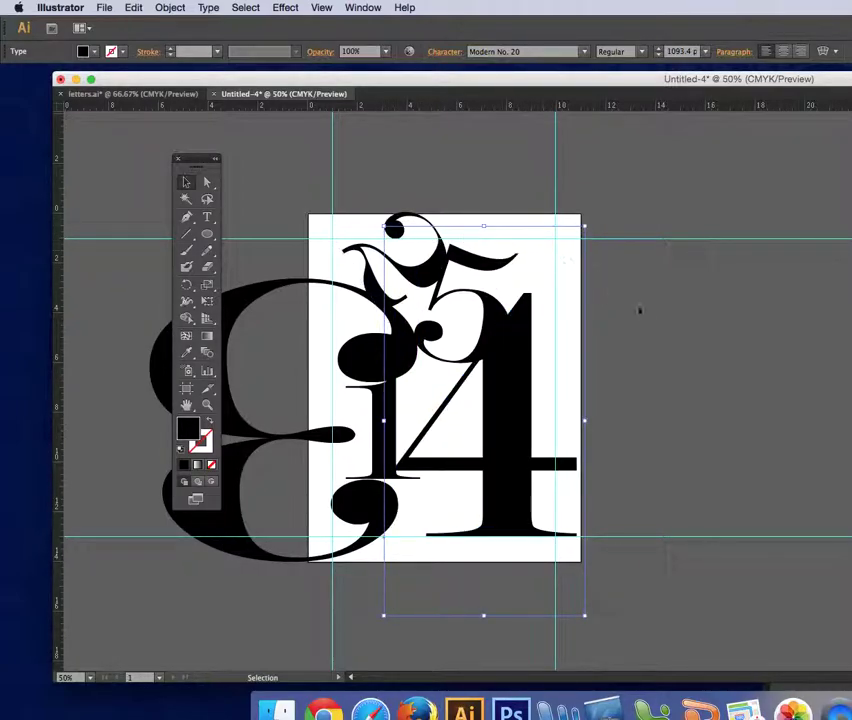
click(639, 310)
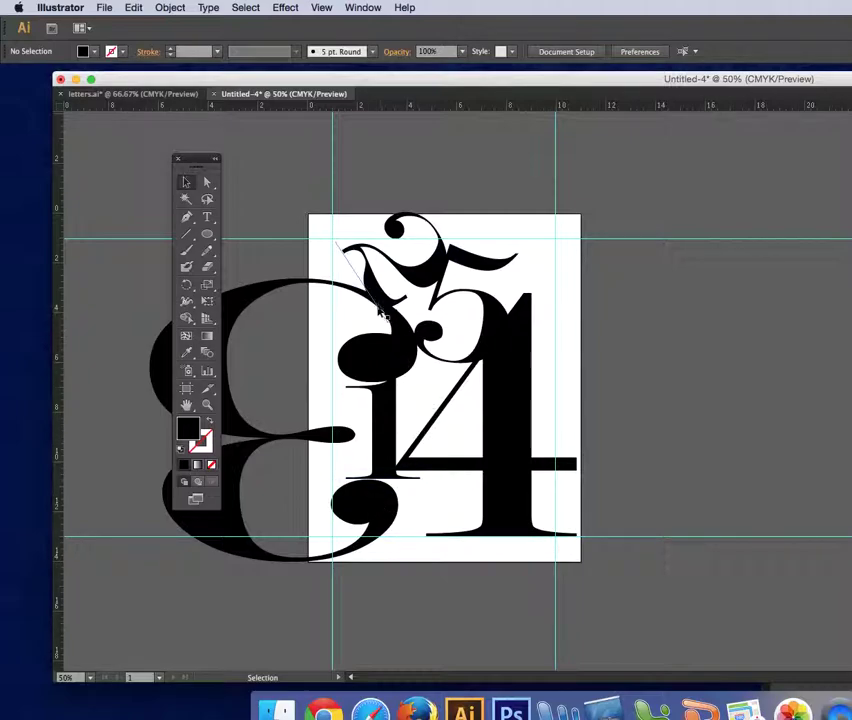
click(374, 292)
click(646, 306)
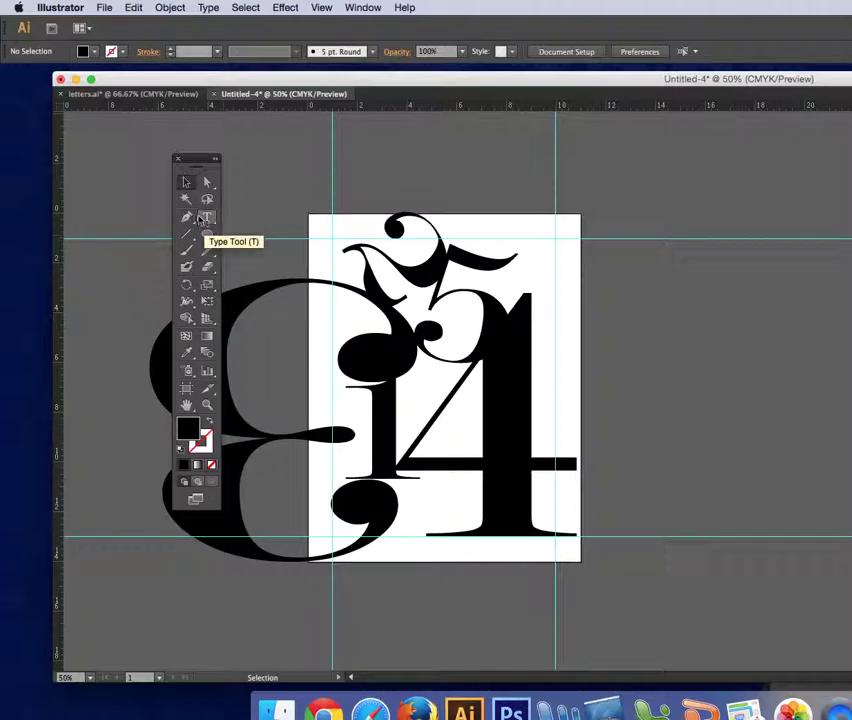
Step: Type a new small 2 above the artboard and enlarge it to about 163 pt
click(207, 216)
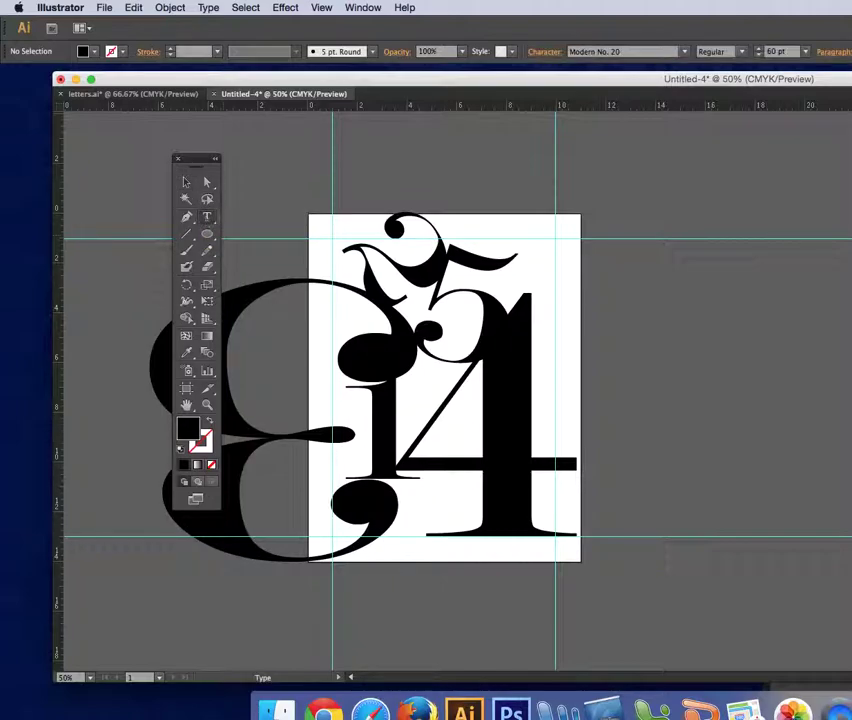
click(500, 176)
text(2)
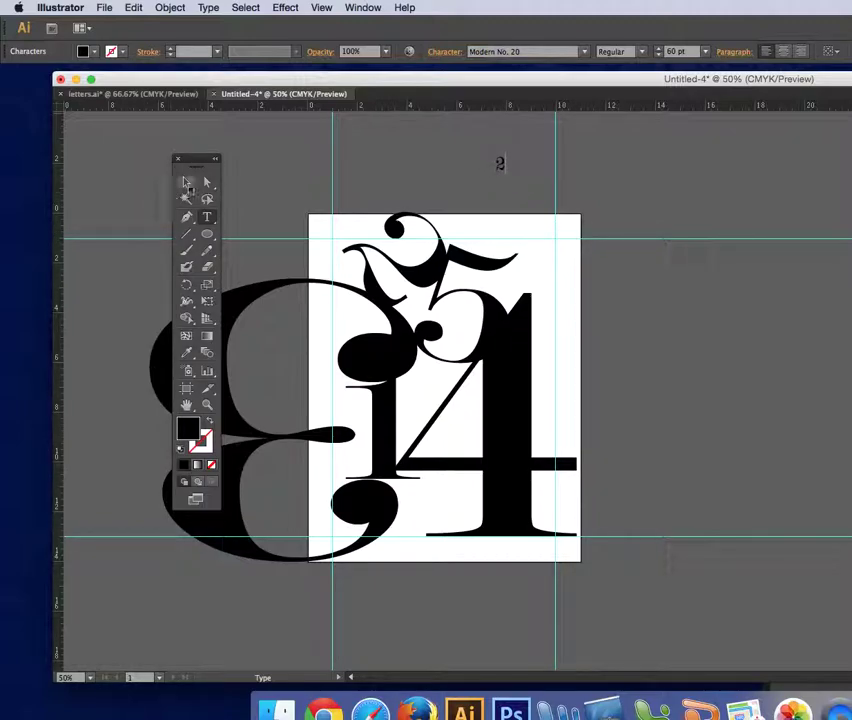
click(187, 184)
click(185, 183)
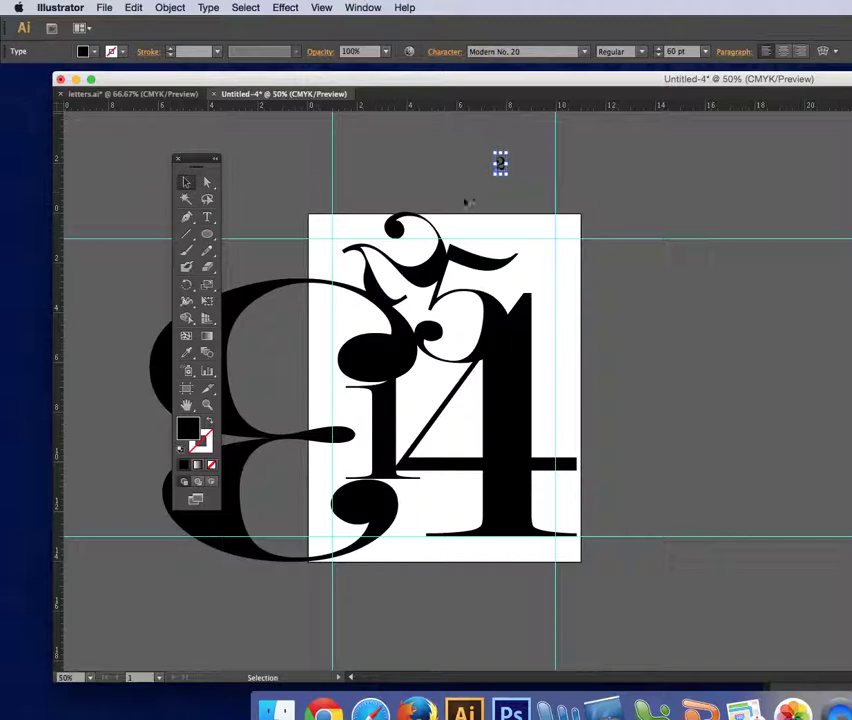
mouse_move(507, 175)
mouse_down()
mouse_move(524, 204)
mouse_move(488, 255)
mouse_up()
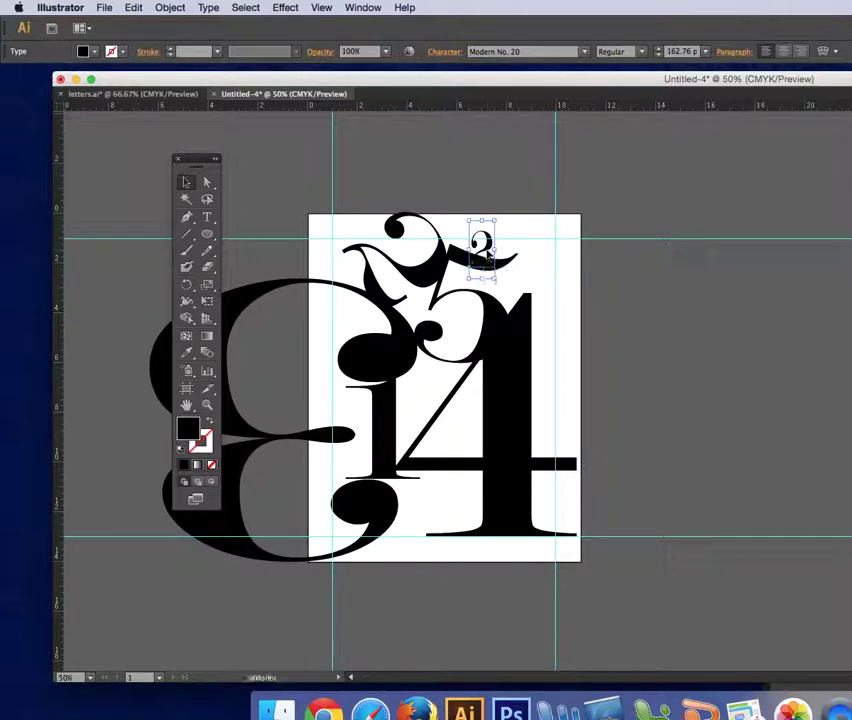
Step: Scatter copies of the small 2 near the 4's base, on its stem and beside the 1
mouse_move(491, 248)
mouse_down()
mouse_move(543, 326)
mouse_move(545, 372)
mouse_move(488, 446)
mouse_up()
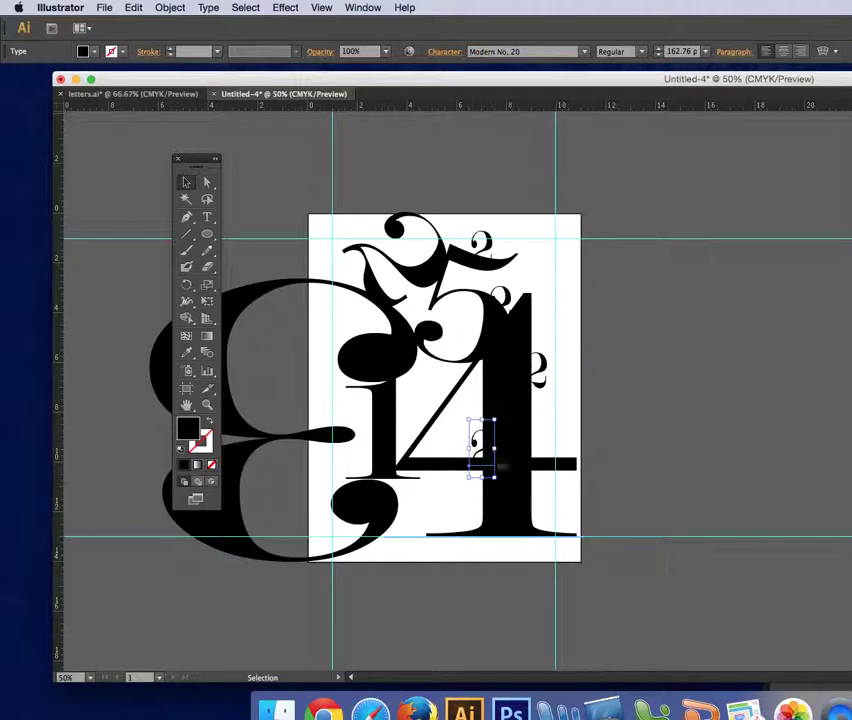
drag(481, 455, 505, 520)
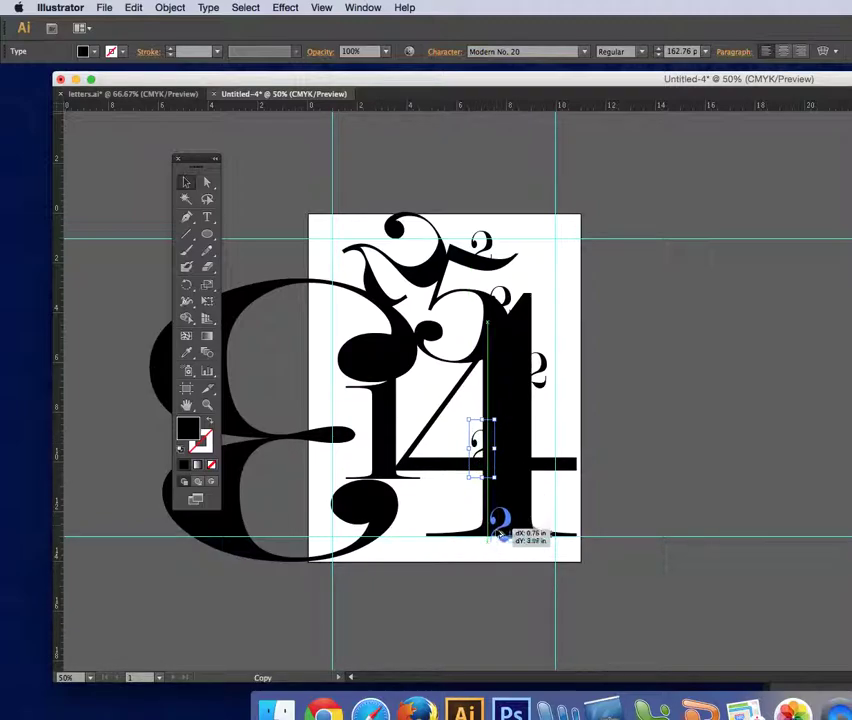
mouse_move(504, 522)
mouse_down()
mouse_move(495, 536)
mouse_move(541, 494)
mouse_up()
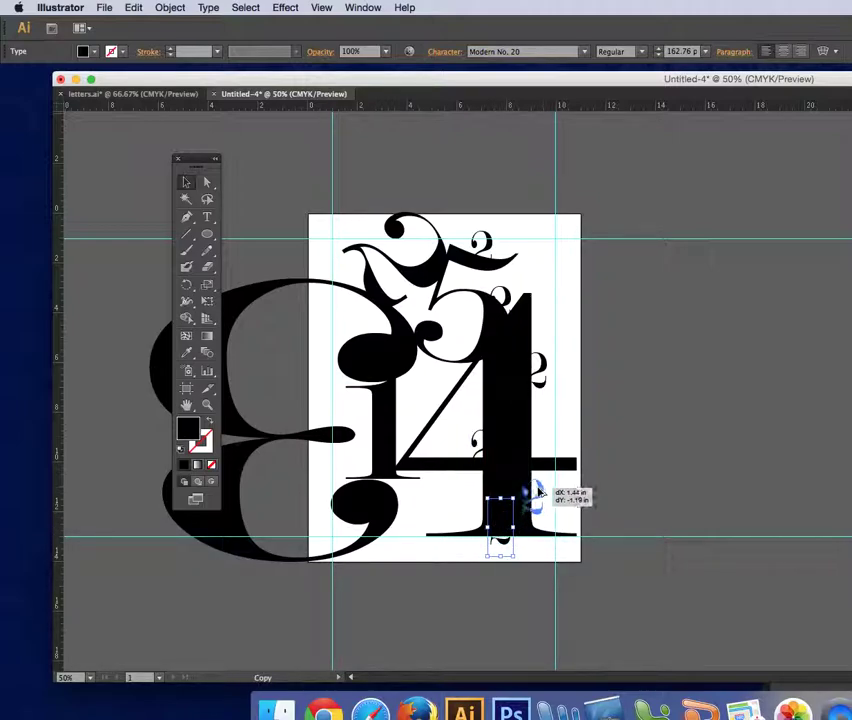
drag(533, 497, 537, 372)
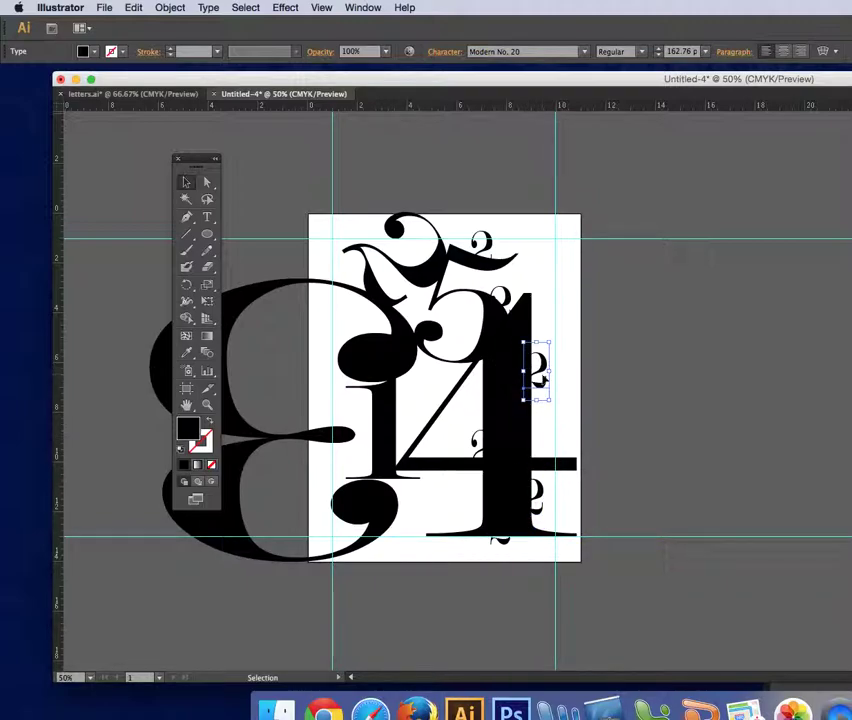
mouse_move(543, 372)
mouse_down()
mouse_move(407, 411)
mouse_move(352, 268)
mouse_move(342, 360)
mouse_move(355, 515)
mouse_move(400, 515)
mouse_move(456, 472)
mouse_move(460, 510)
mouse_up()
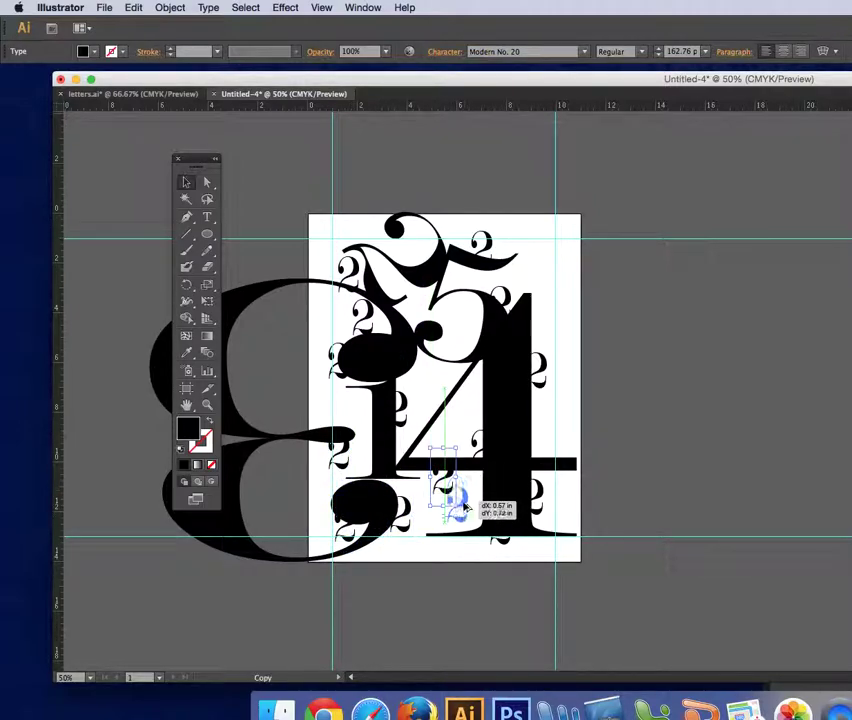
Step: Stretch the zigzag pattern inside the A in letters.ai, then return to Untitled-4
click(180, 97)
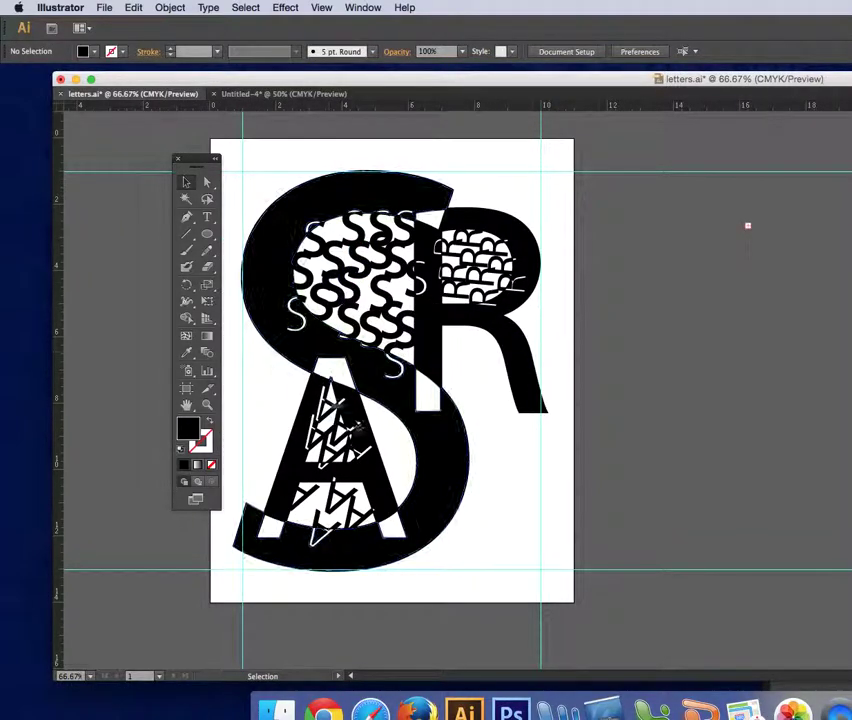
drag(350, 428, 352, 435)
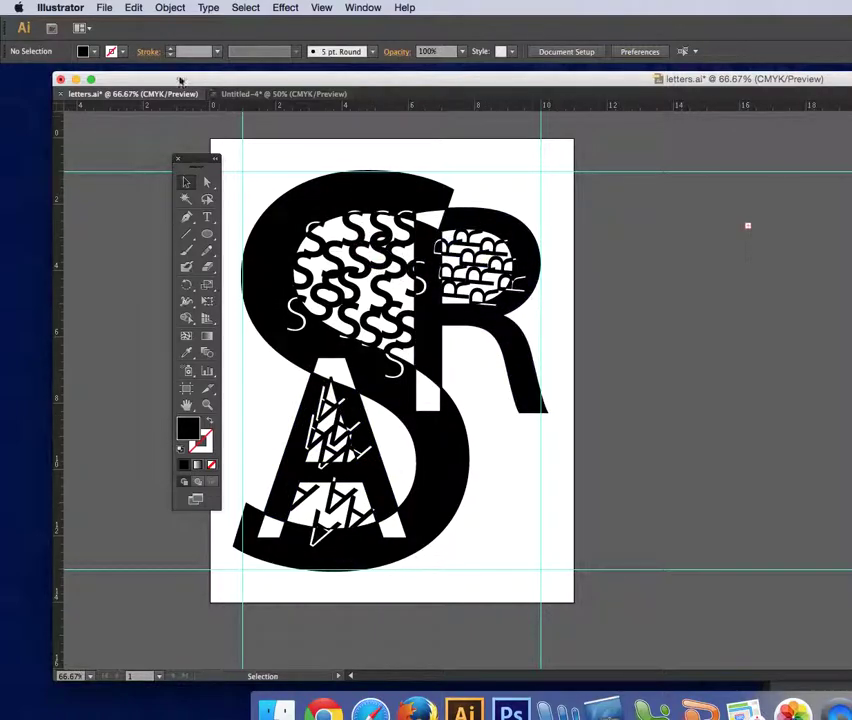
click(283, 94)
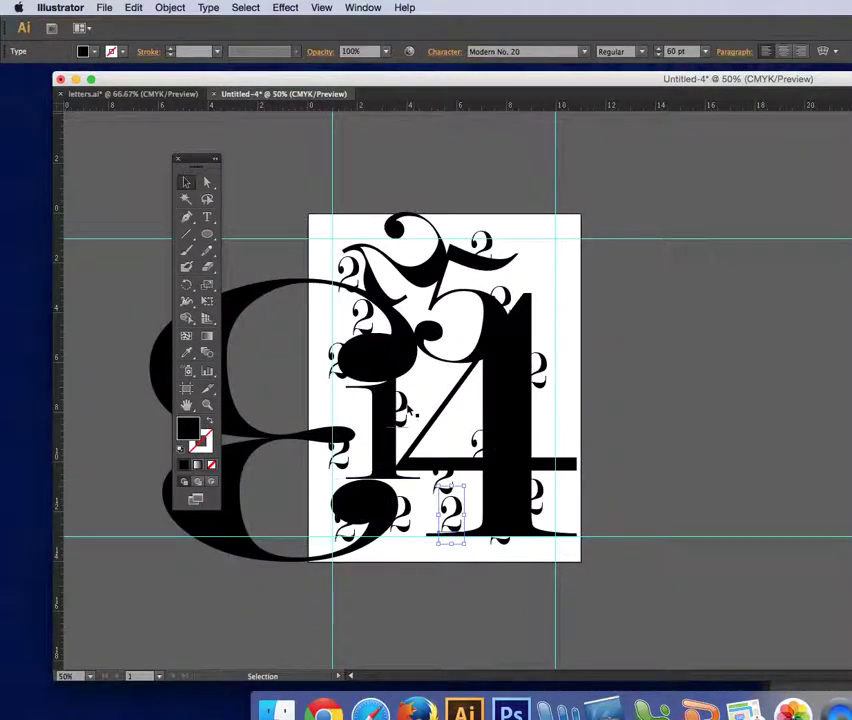
Step: Move the group of small 2s up-right and shift the big 4 up and left, then deselect
drag(404, 412, 437, 371)
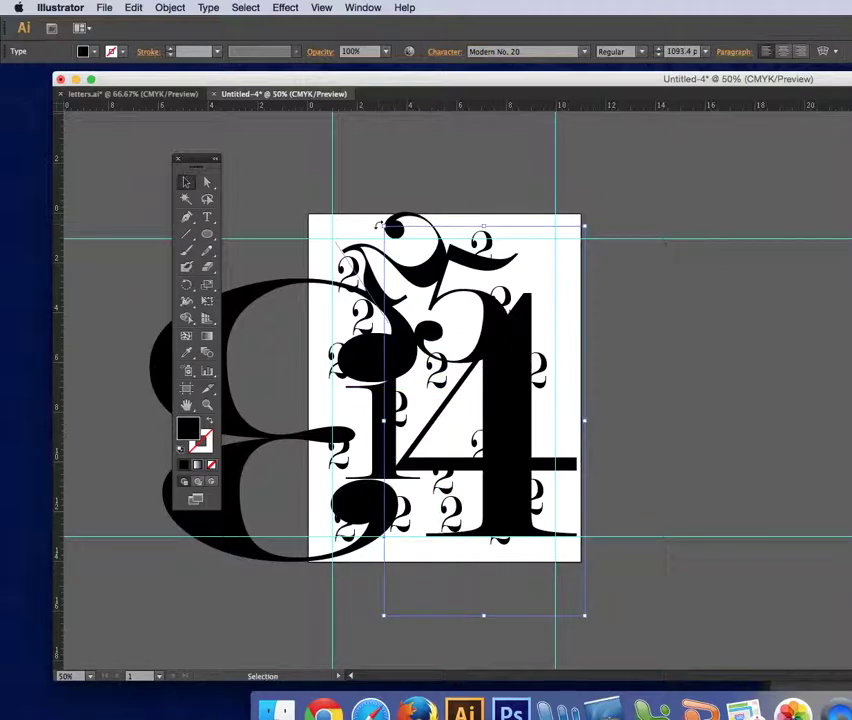
drag(384, 226, 360, 192)
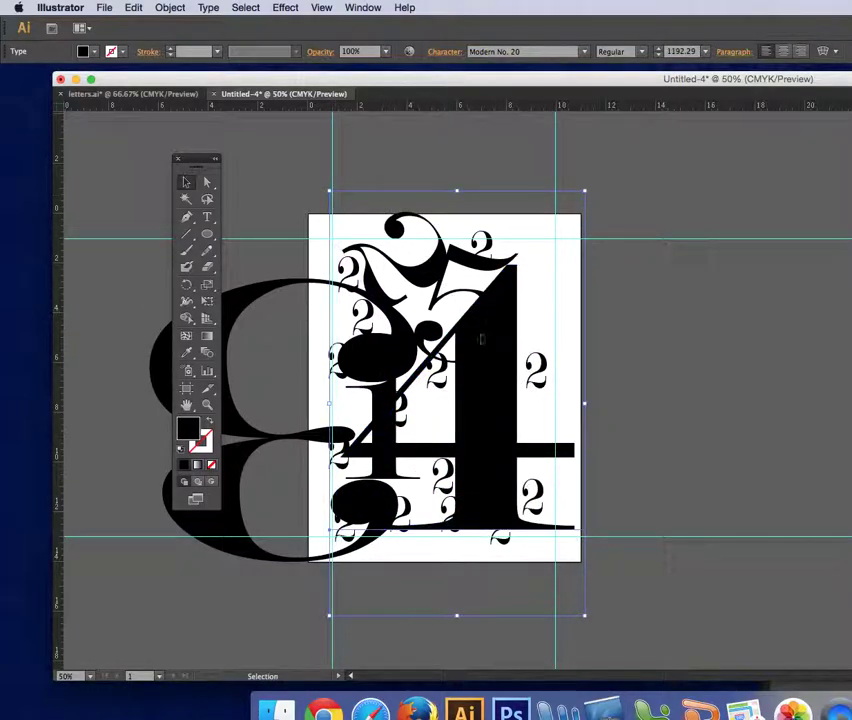
drag(485, 353, 491, 361)
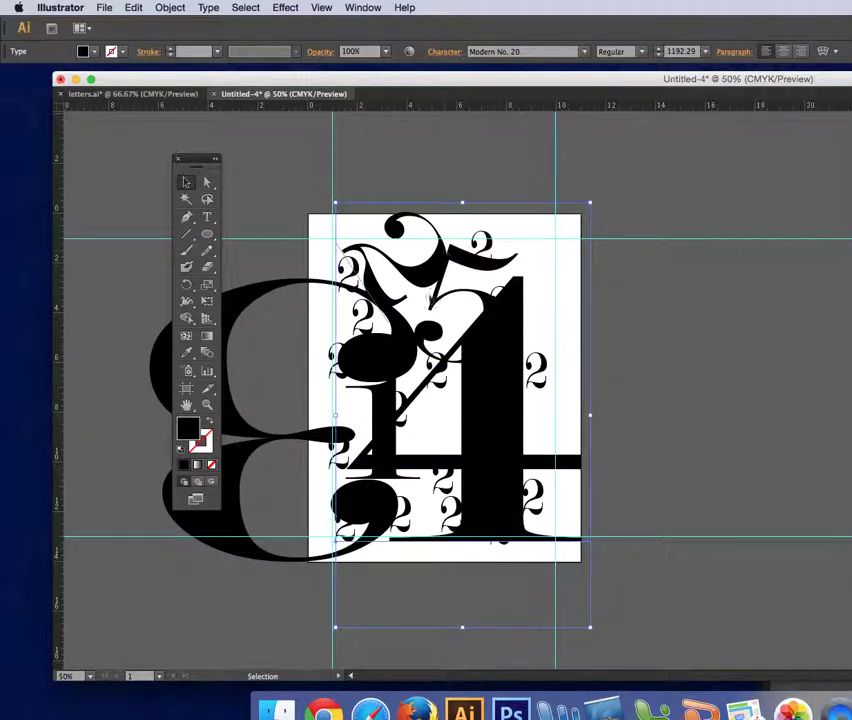
click(380, 364)
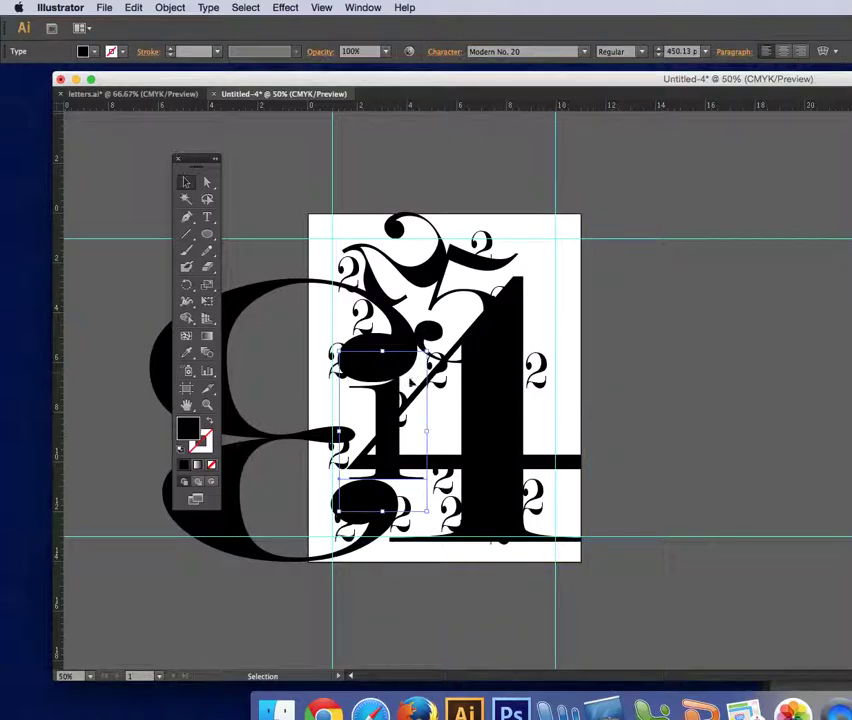
click(360, 322)
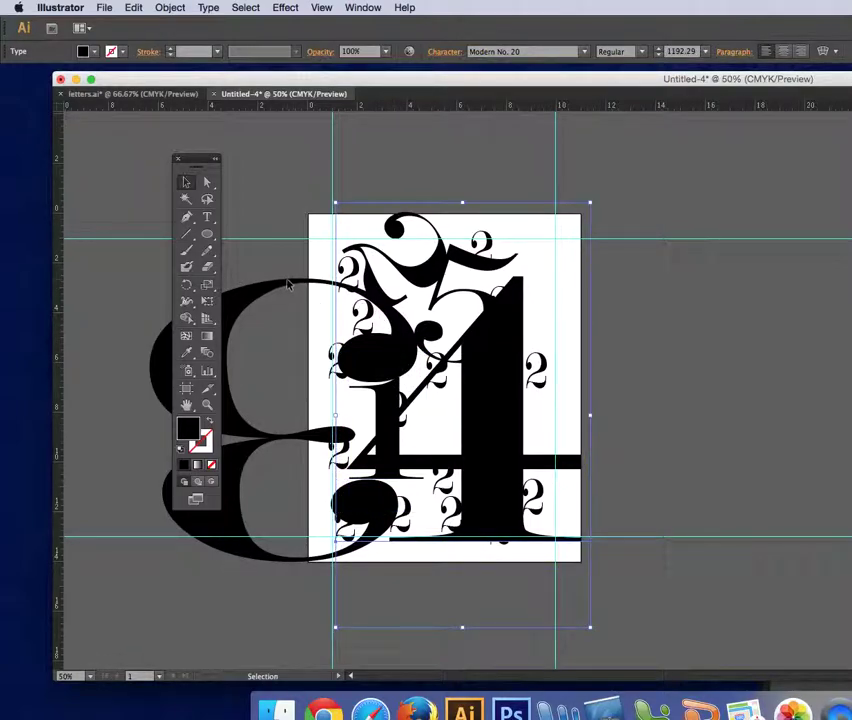
click(833, 253)
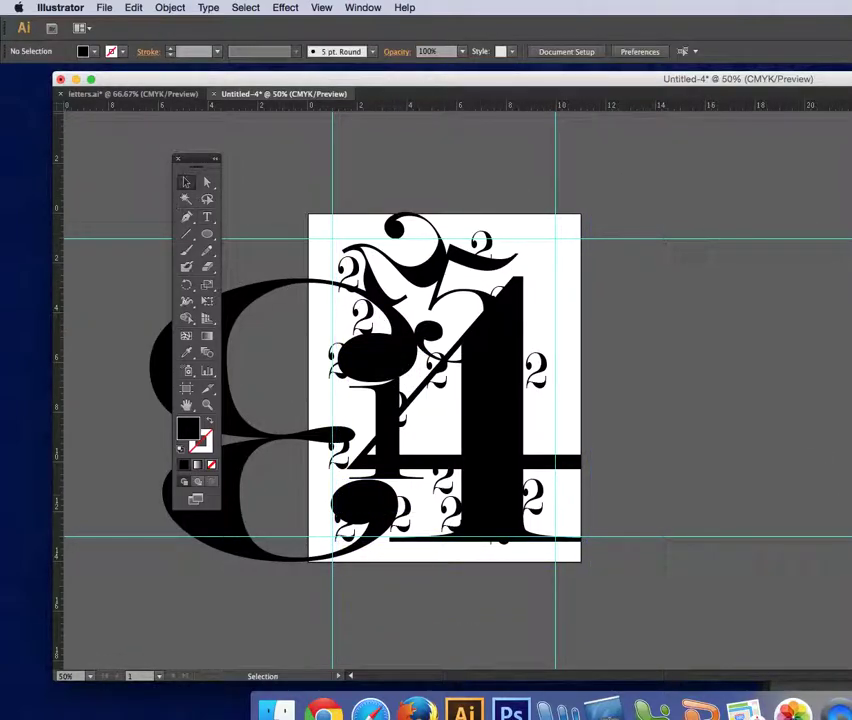
Step: Show the Layers panel, select the 1, and shift the large mirrored 3 rightward
key(F7)
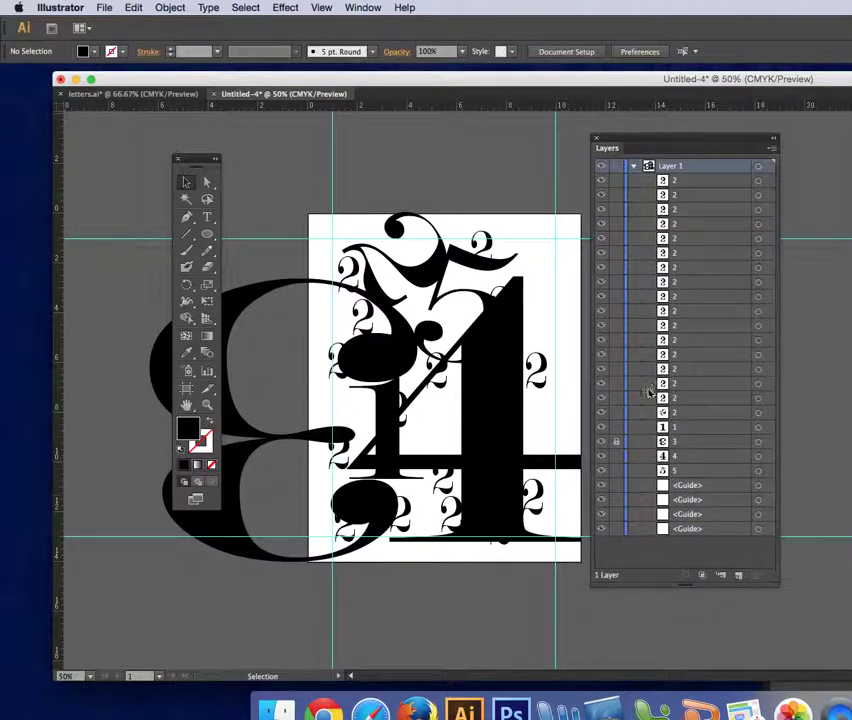
click(356, 363)
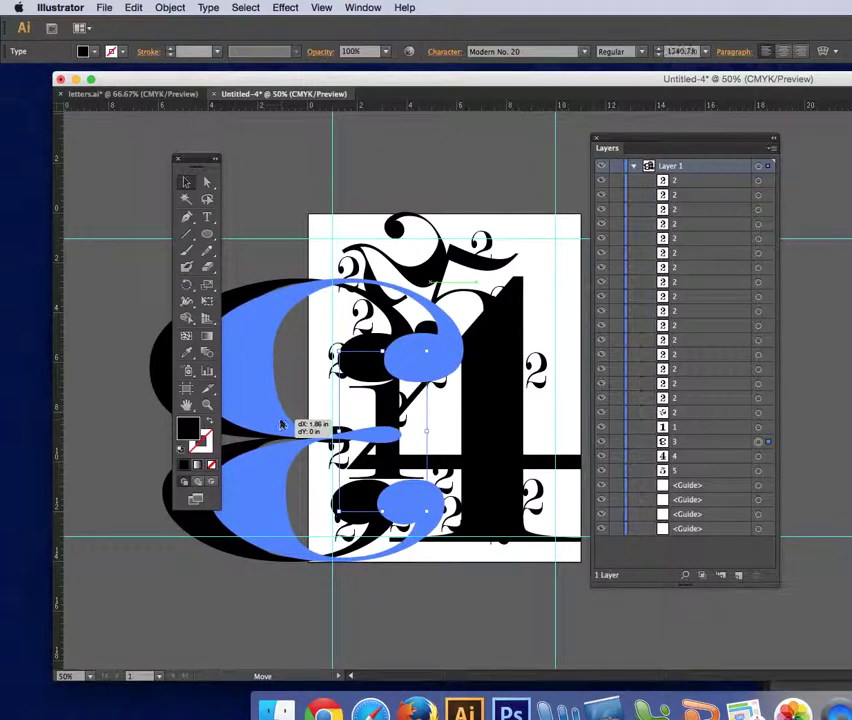
drag(240, 426, 289, 424)
click(341, 362)
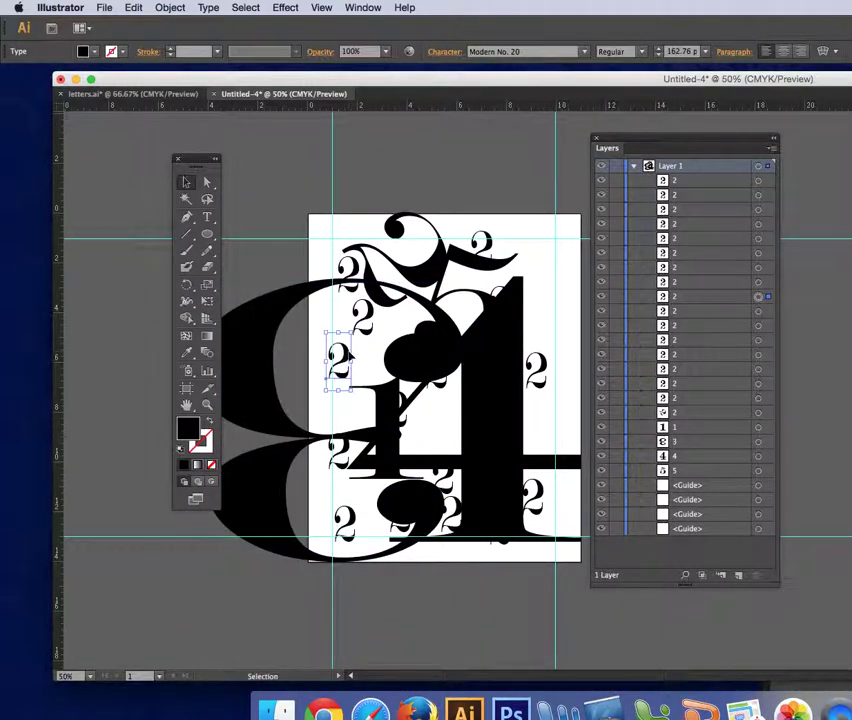
Step: Duplicate a small 2 below itself, move the large rotated 2 up-left, and hide Layers
click(363, 335)
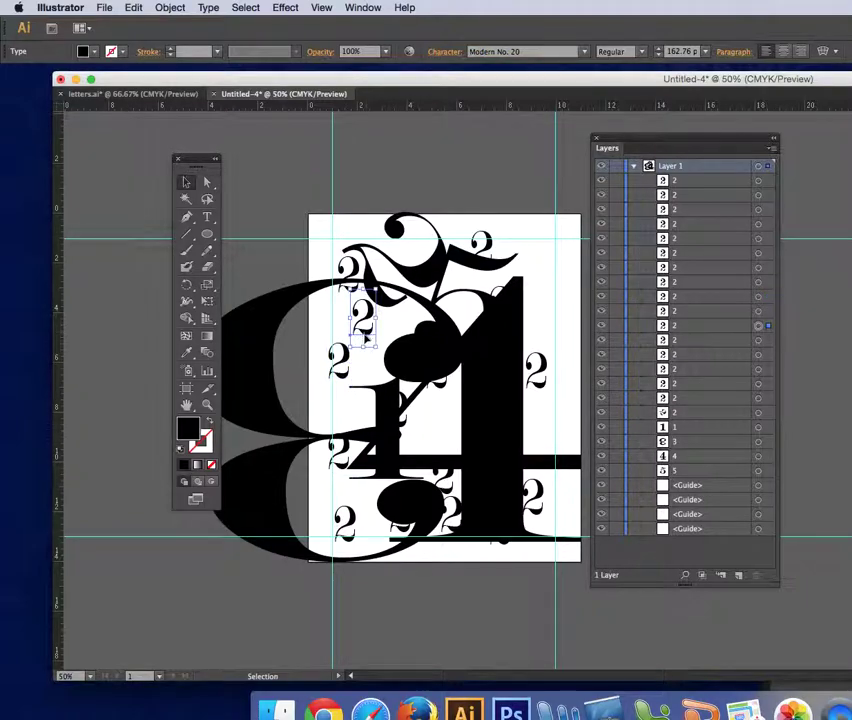
mouse_move(356, 341)
mouse_down()
mouse_move(363, 383)
mouse_move(388, 345)
mouse_move(409, 360)
mouse_move(391, 357)
mouse_up()
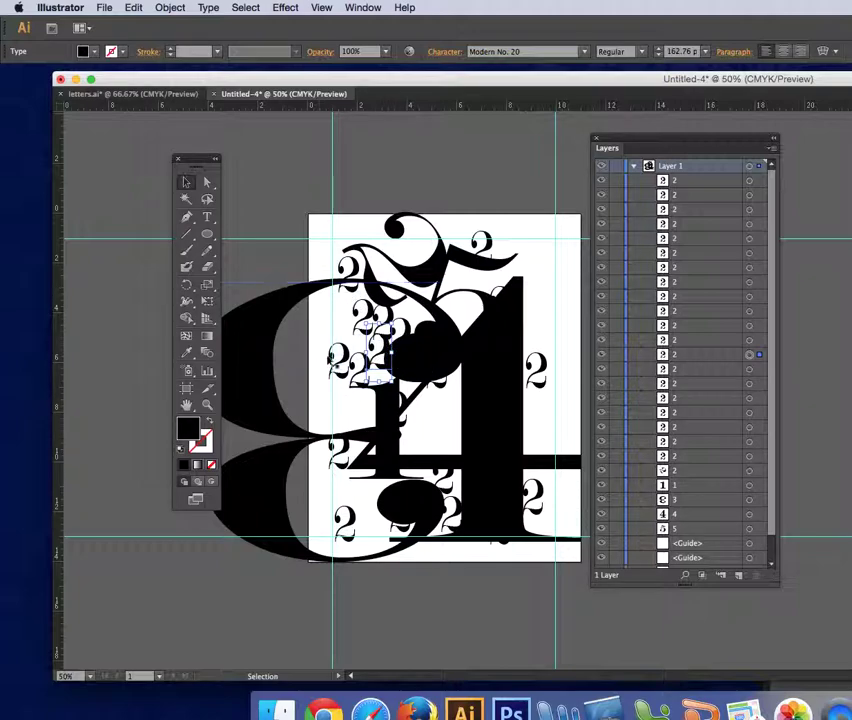
click(340, 245)
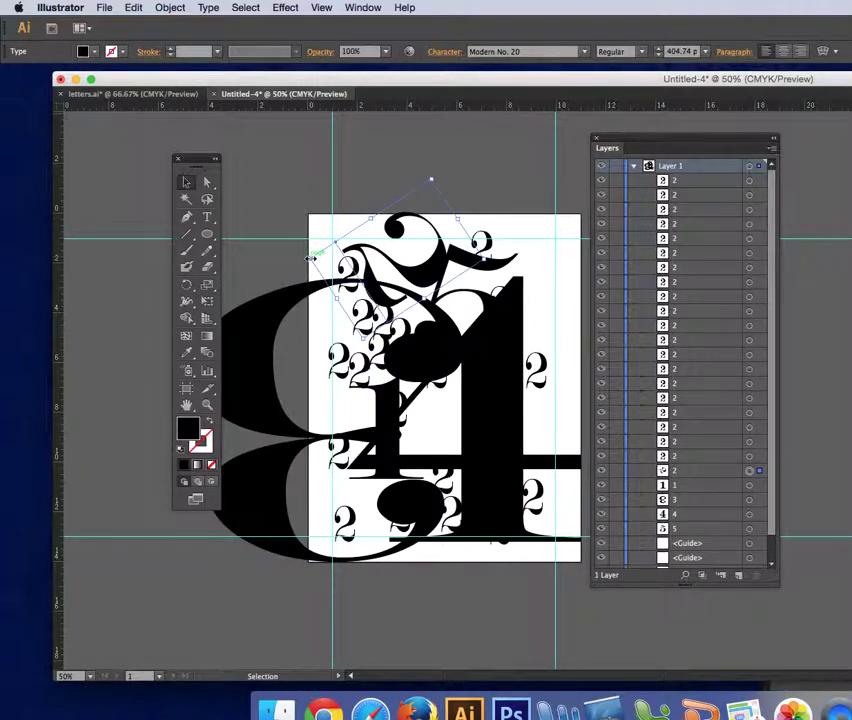
mouse_move(312, 262)
mouse_down()
mouse_move(228, 270)
mouse_move(312, 262)
mouse_up()
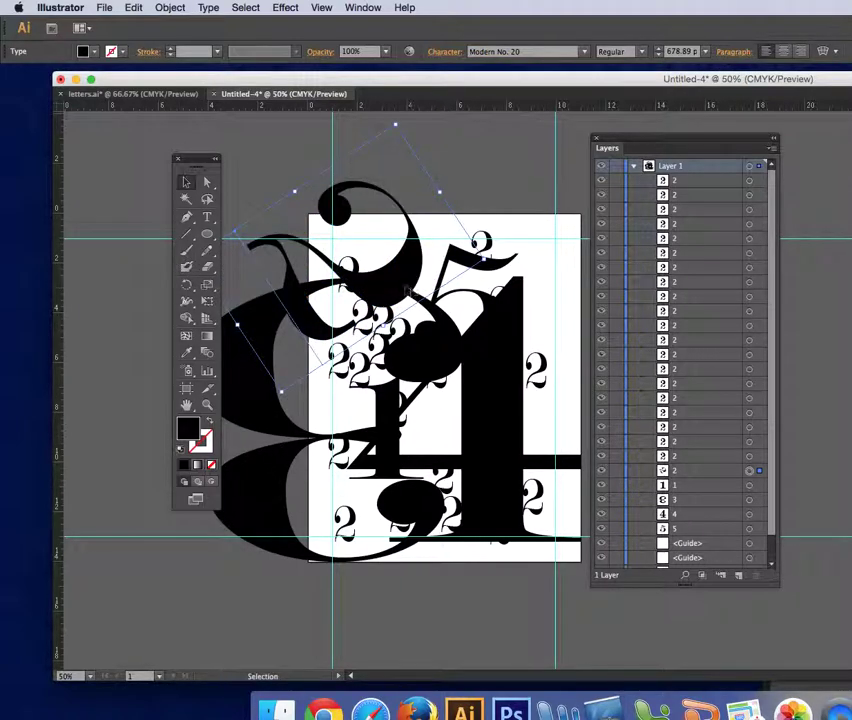
drag(406, 290, 442, 290)
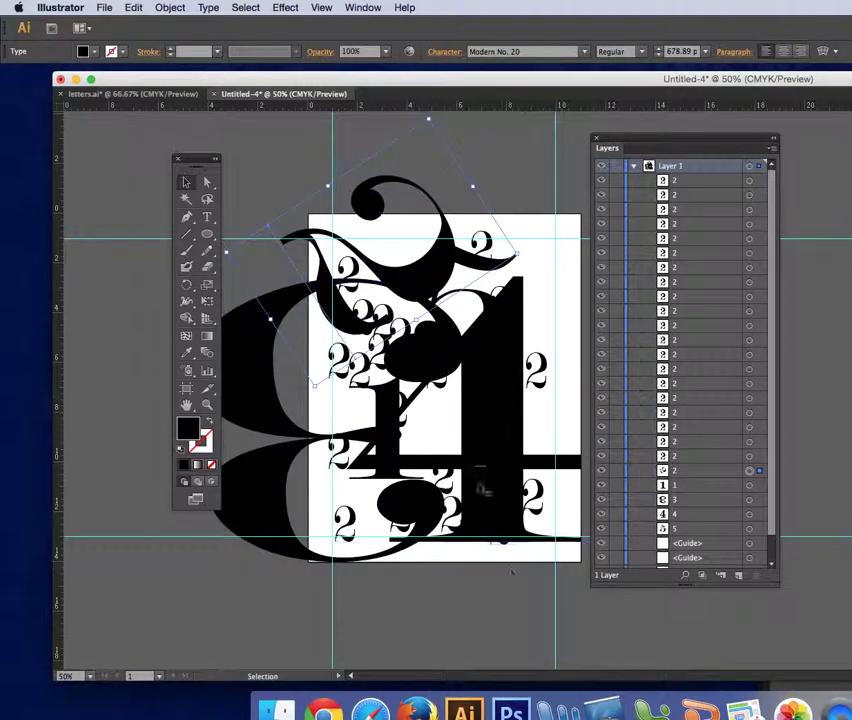
key(F7)
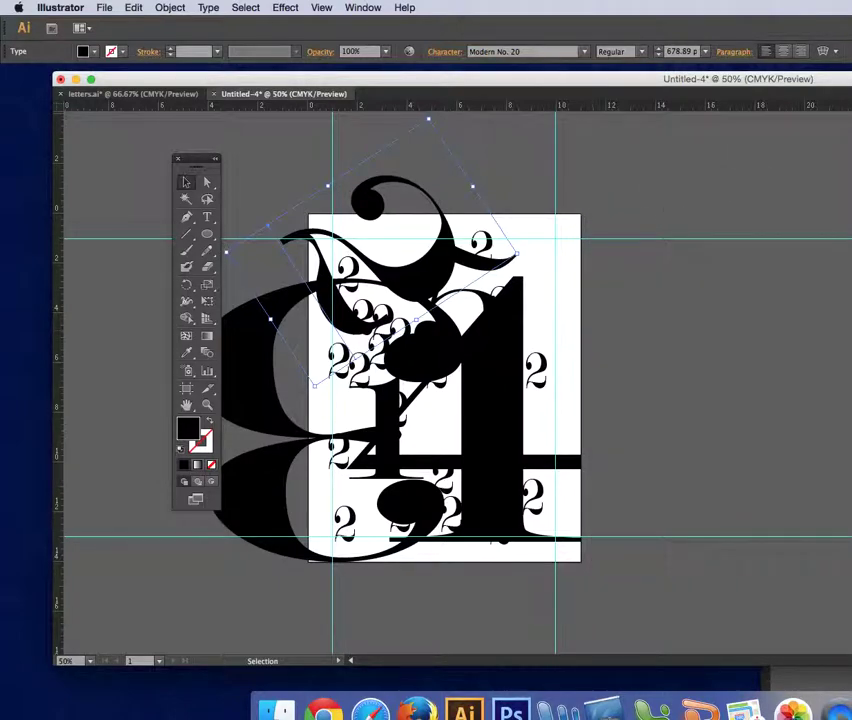
click(697, 391)
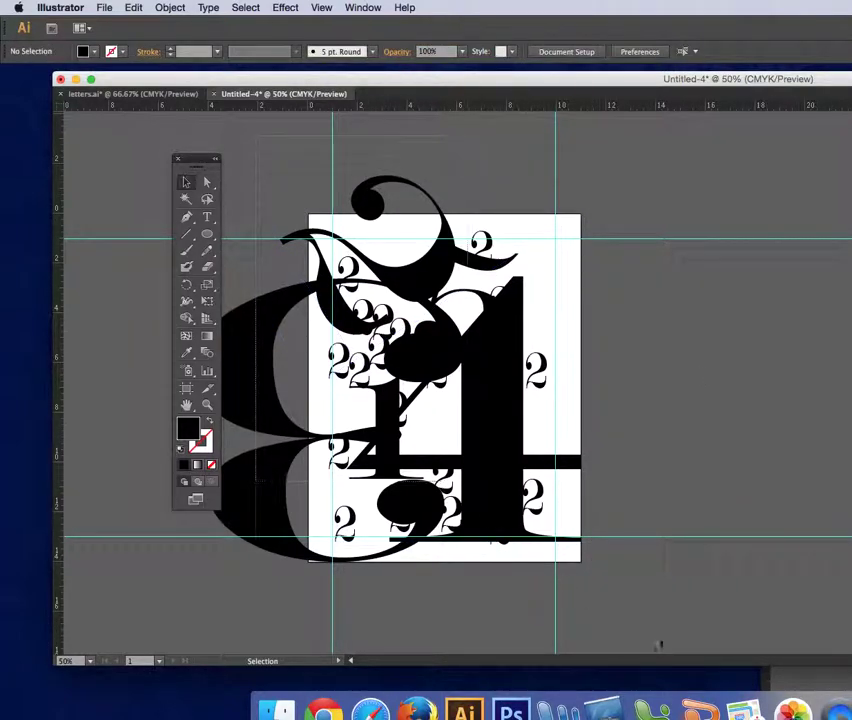
Step: Select all the numerals and open Object > Expand, placing the dialog beside the artboard
scroll(260, 165, down, 3)
key(super+a)
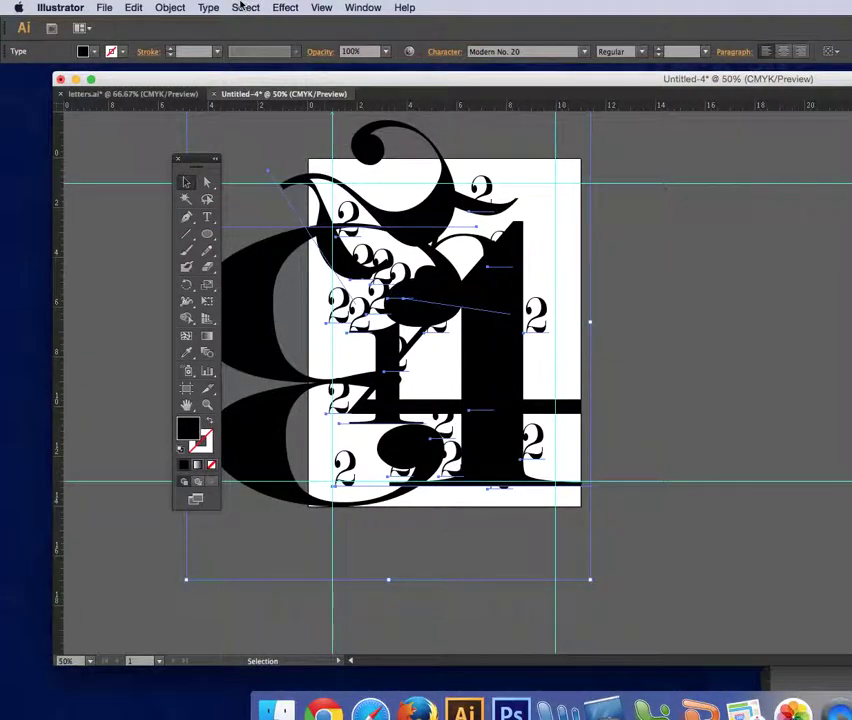
click(172, 7)
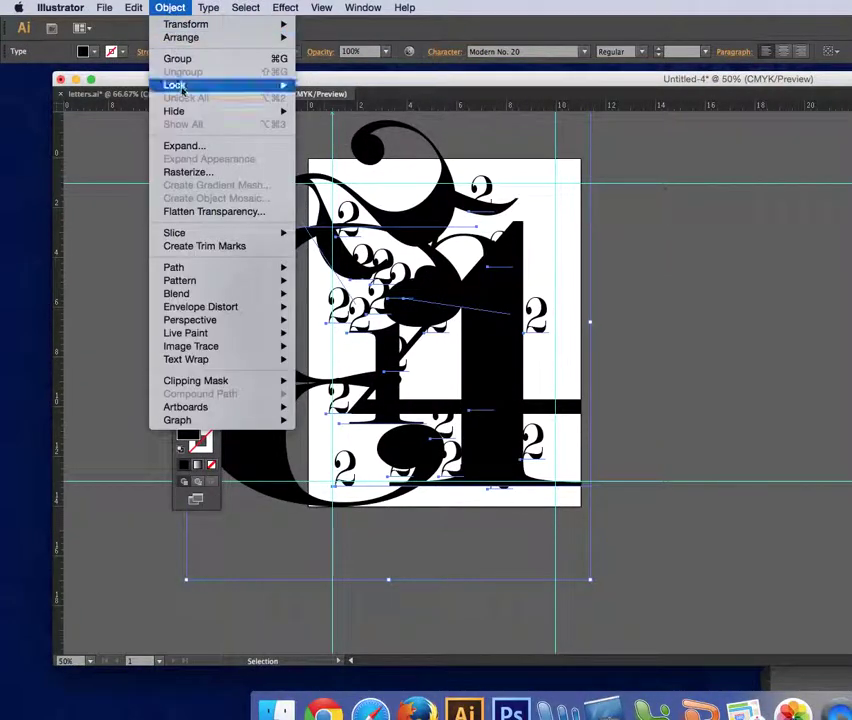
click(190, 146)
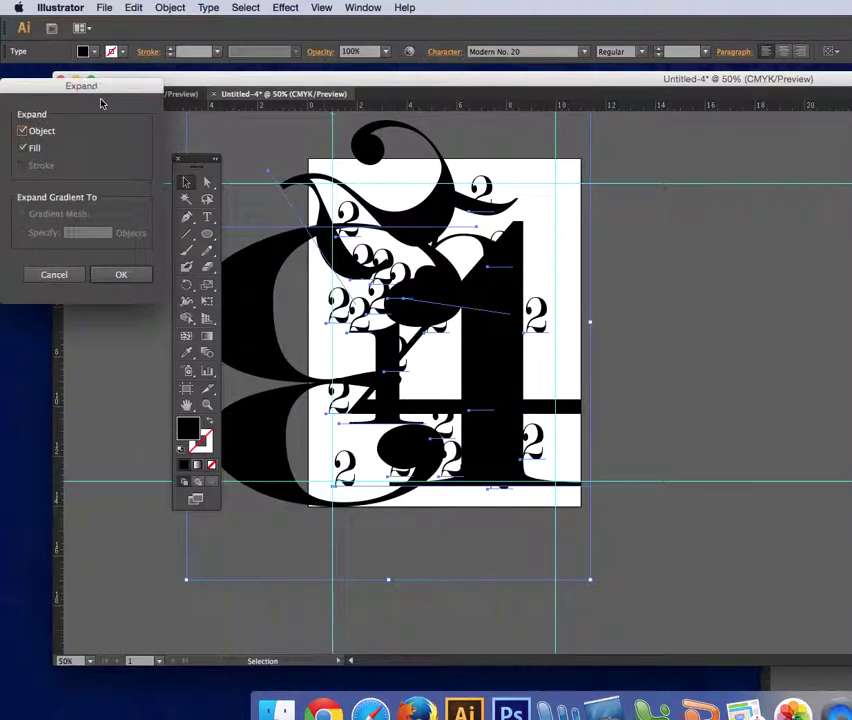
drag(95, 86, 688, 166)
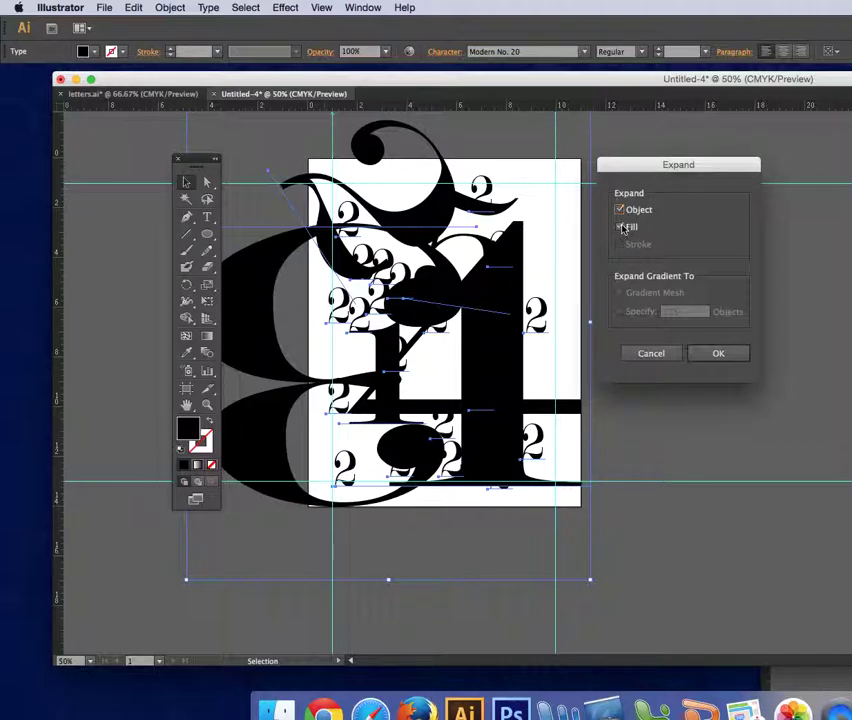
Step: Expand the numerals into outline shapes, then show the Layers panel with nothing selected
click(715, 353)
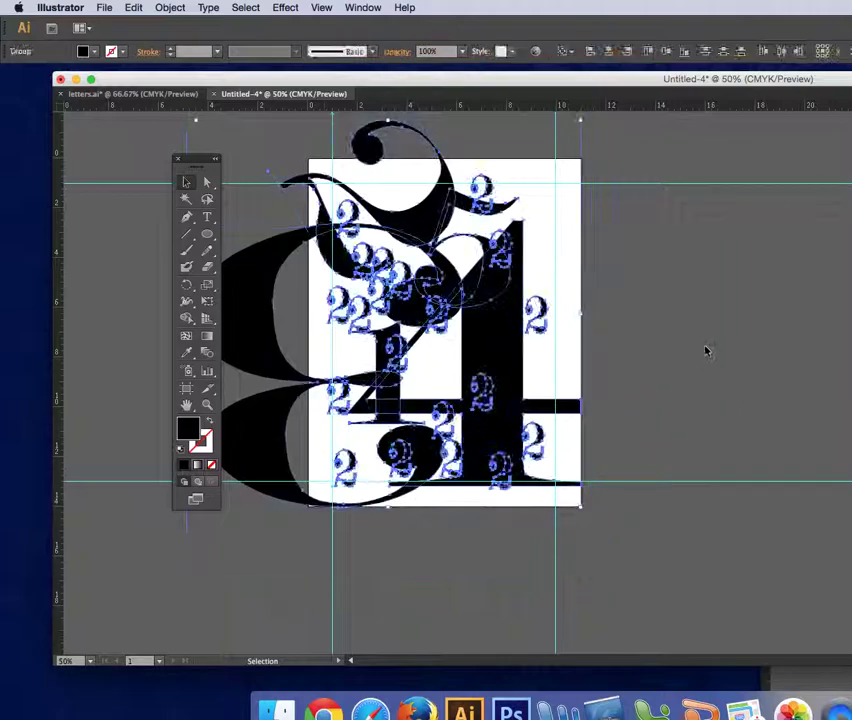
click(631, 312)
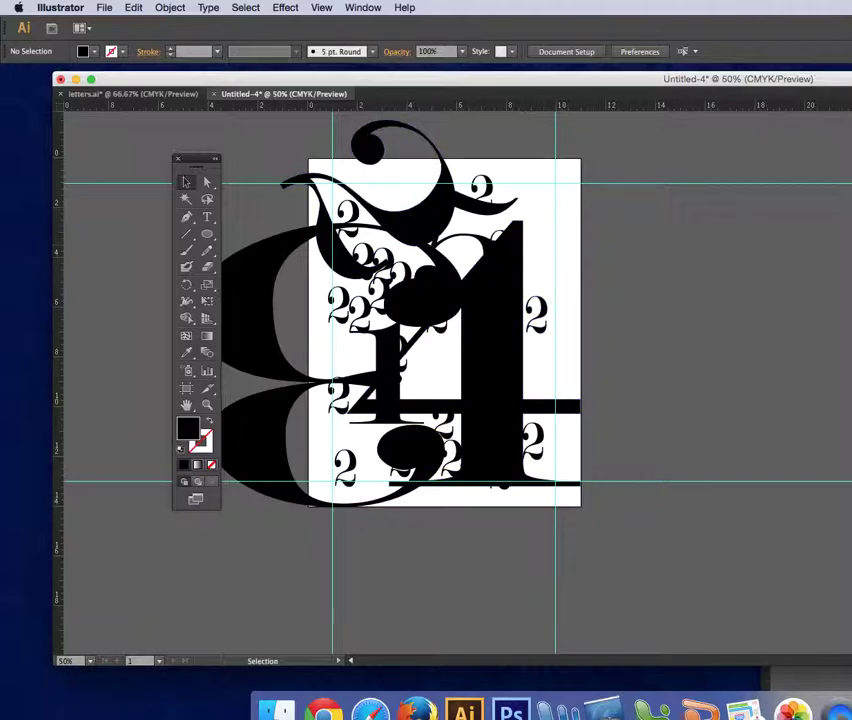
key(F7)
click(431, 221)
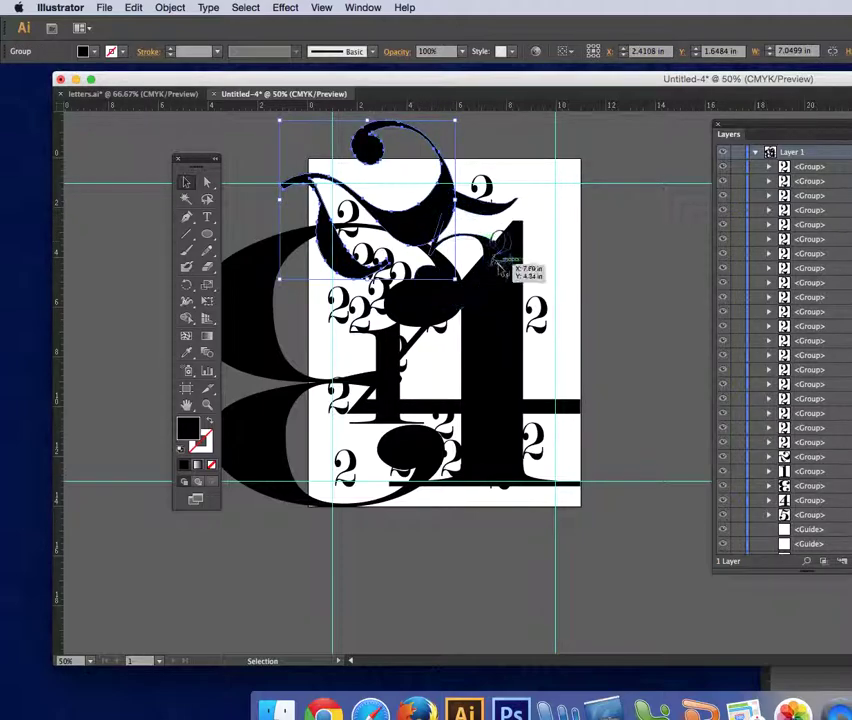
click(246, 160)
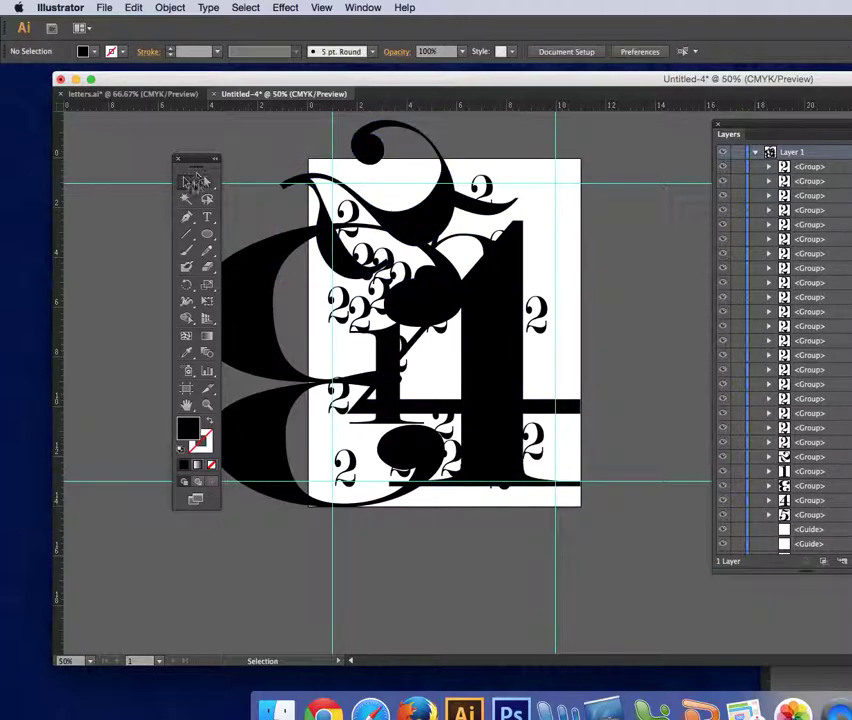
drag(196, 158, 137, 148)
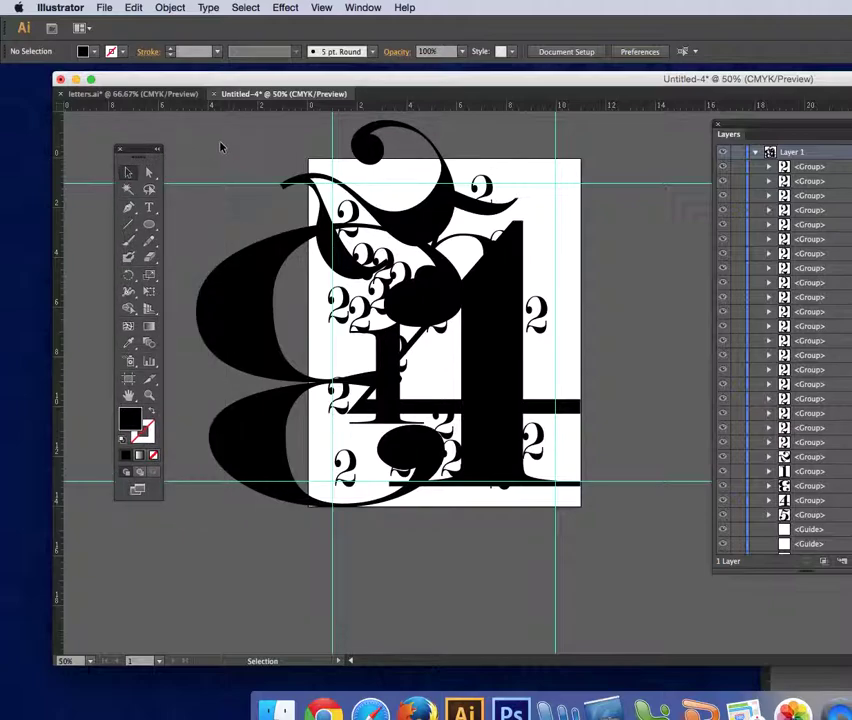
Step: Select all, zoom in with Shape Builder, and delete the overlap beside the 4's upright
drag(641, 590, 150, 100)
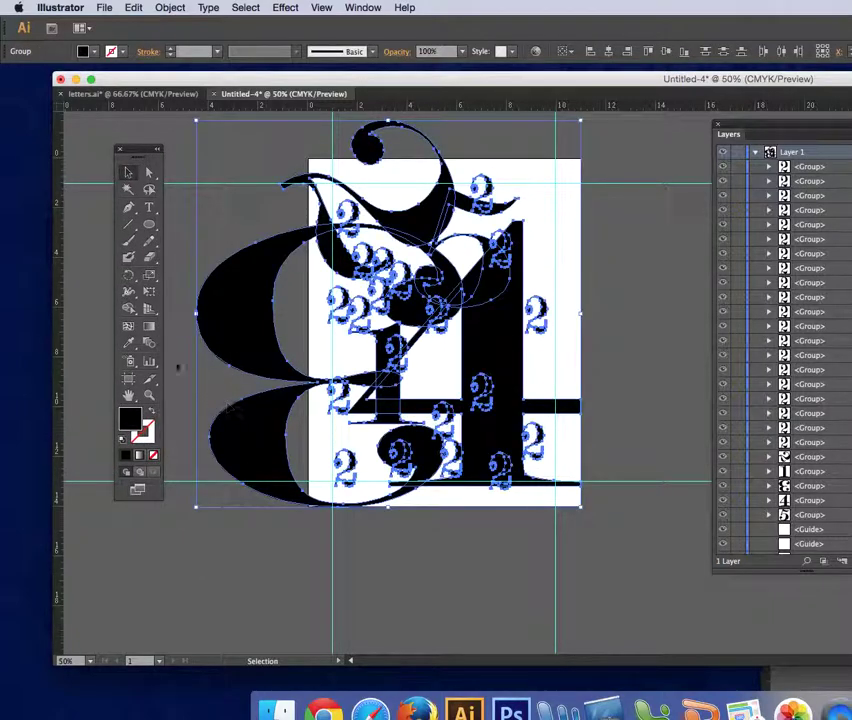
click(128, 309)
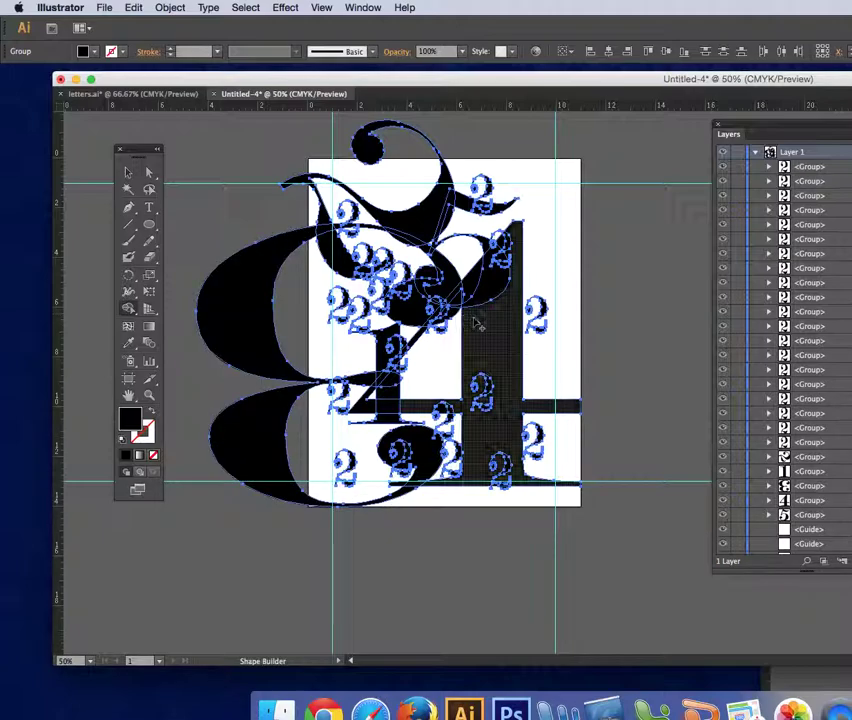
key(super+equal)
key(super+equal)
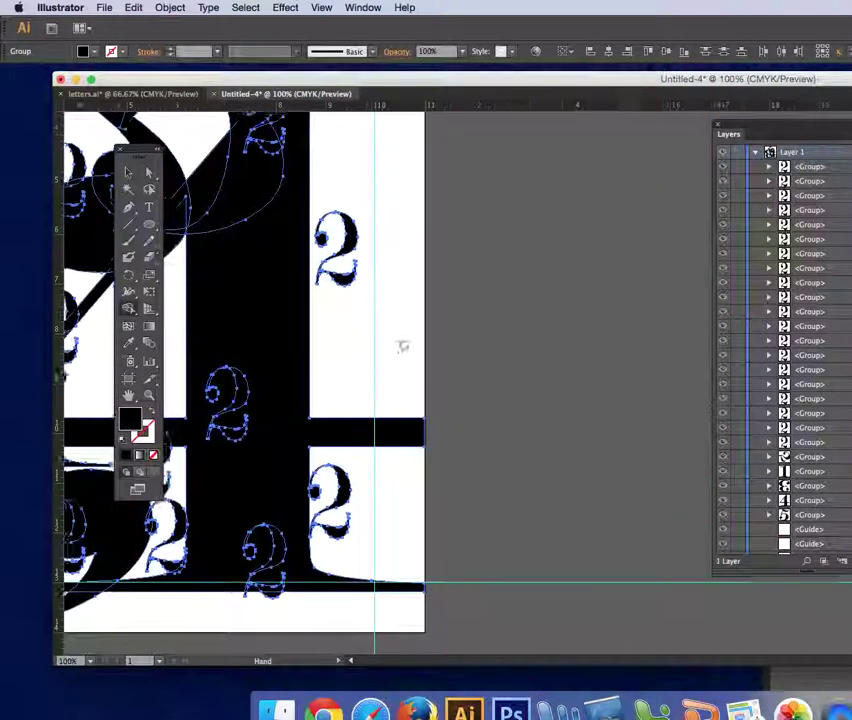
drag(401, 346, 470, 600)
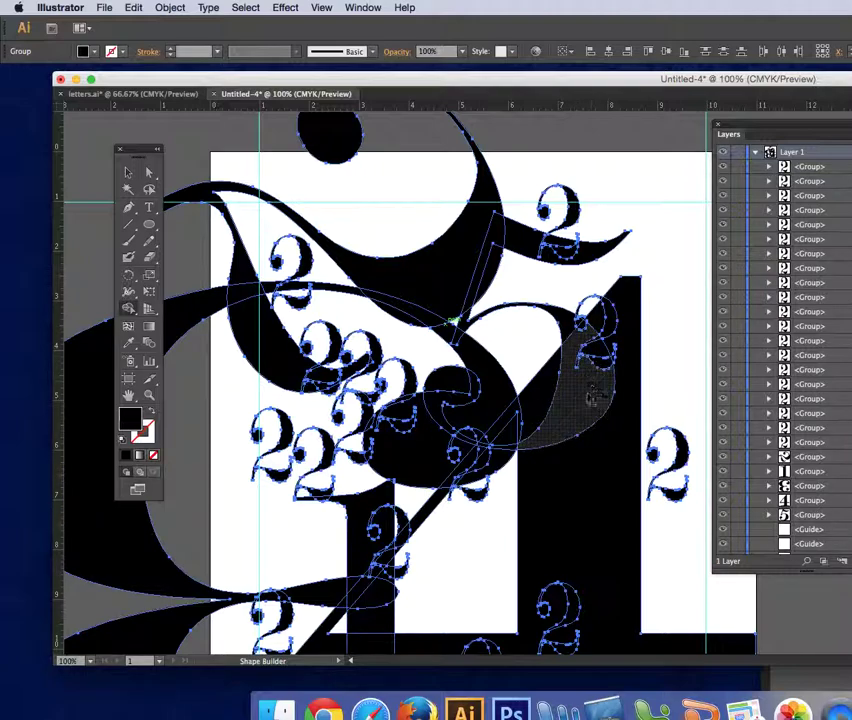
alt+click(589, 400)
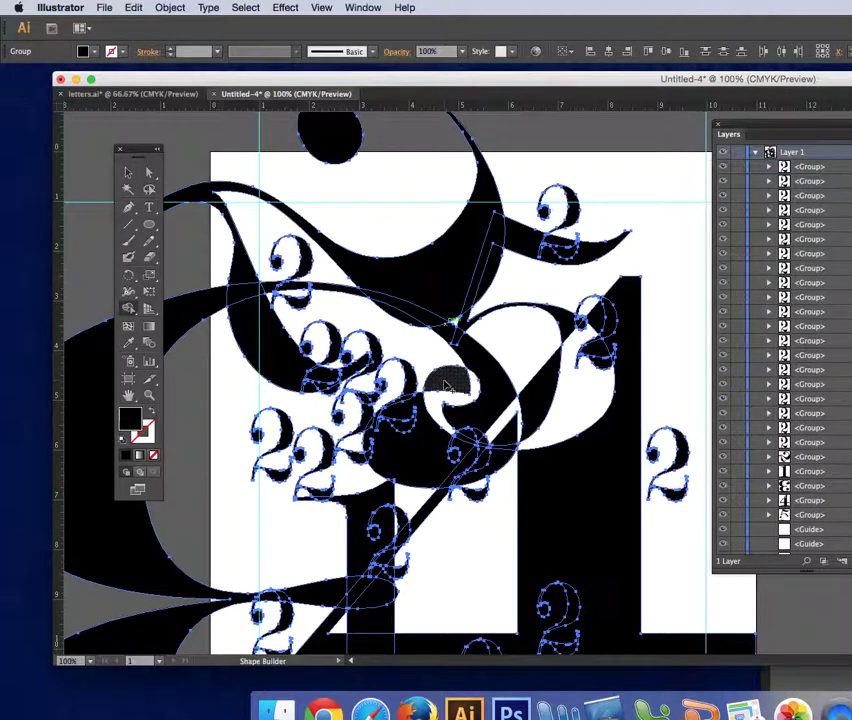
Step: Undo a mistaken central-loop merge, then merge the central small 2s into one shape
click(423, 383)
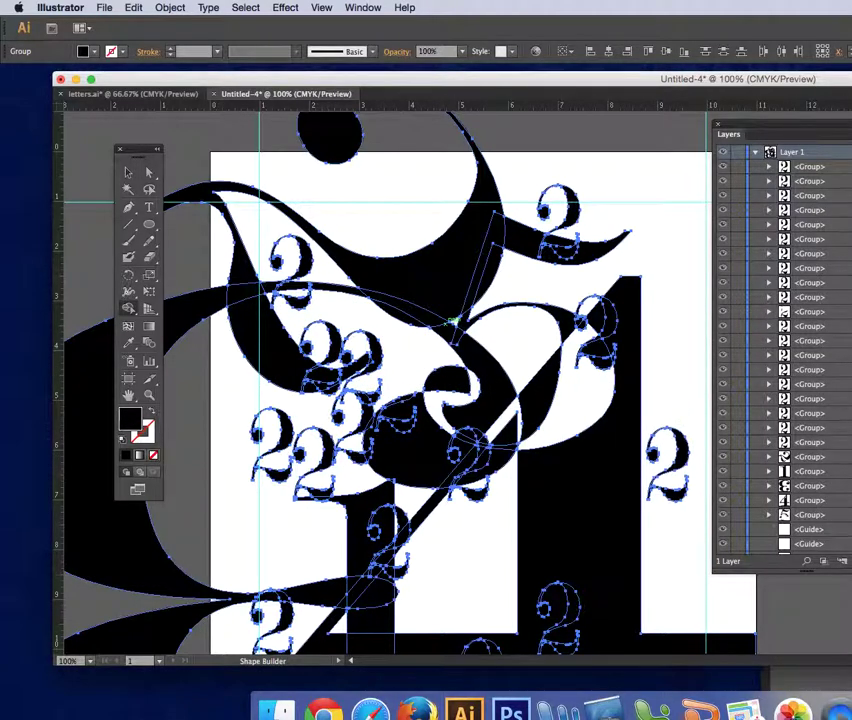
click(134, 8)
click(172, 23)
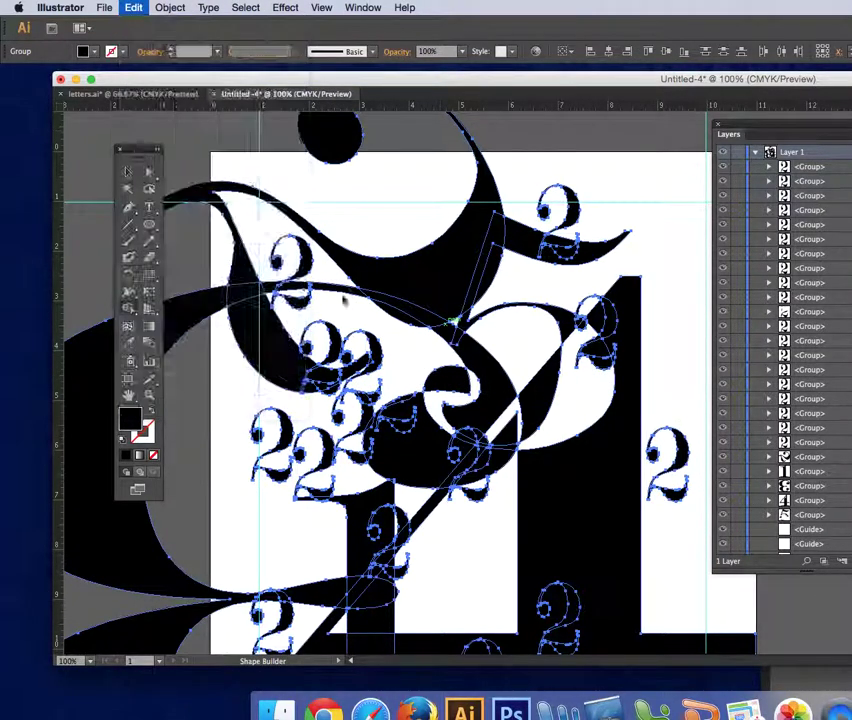
drag(423, 430, 395, 410)
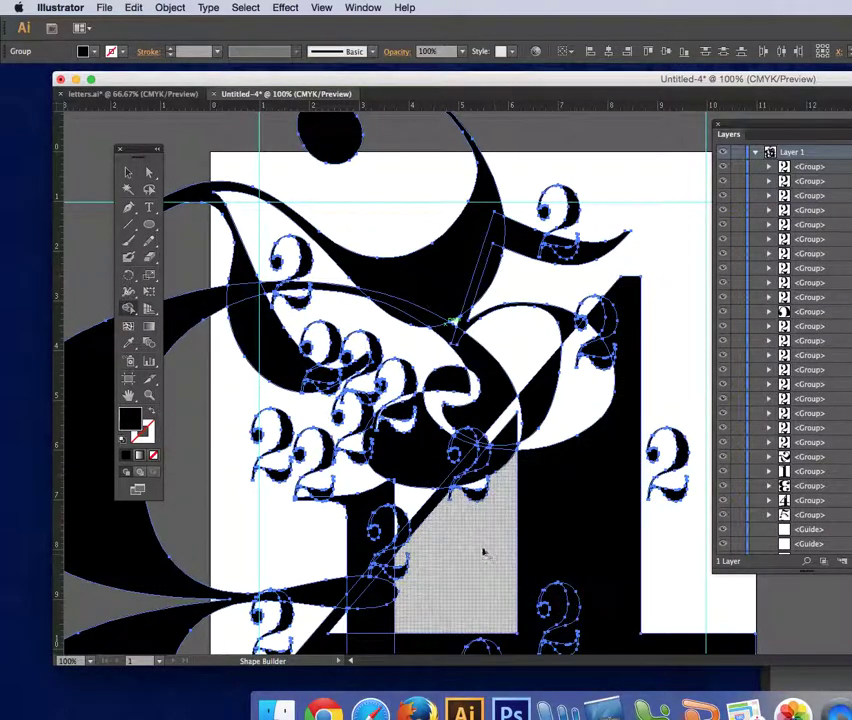
drag(483, 551, 591, 479)
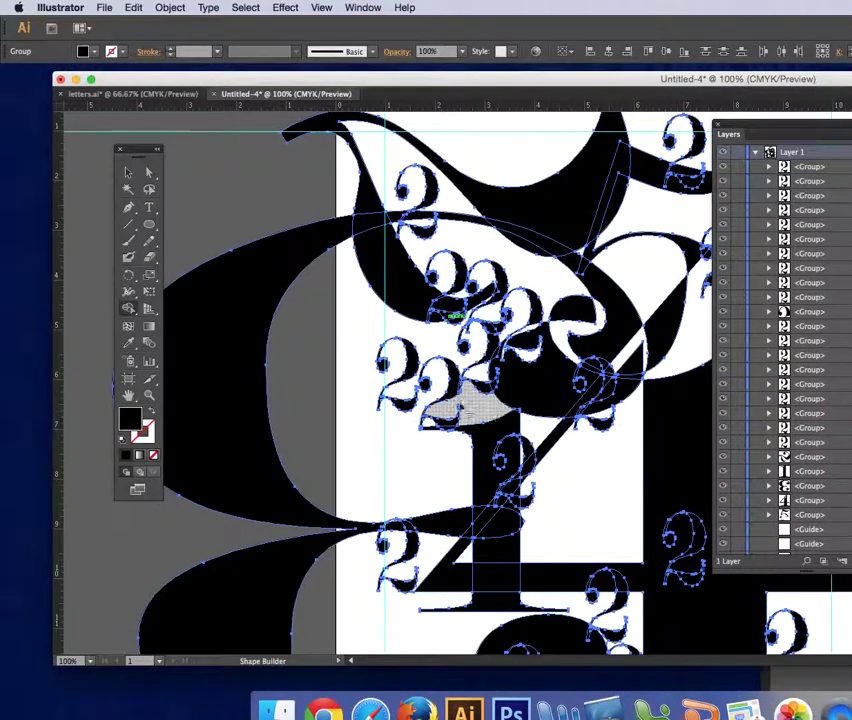
Step: Merge the left small 2s and the one on the 4's upright, then zoom out to review
drag(441, 413, 453, 400)
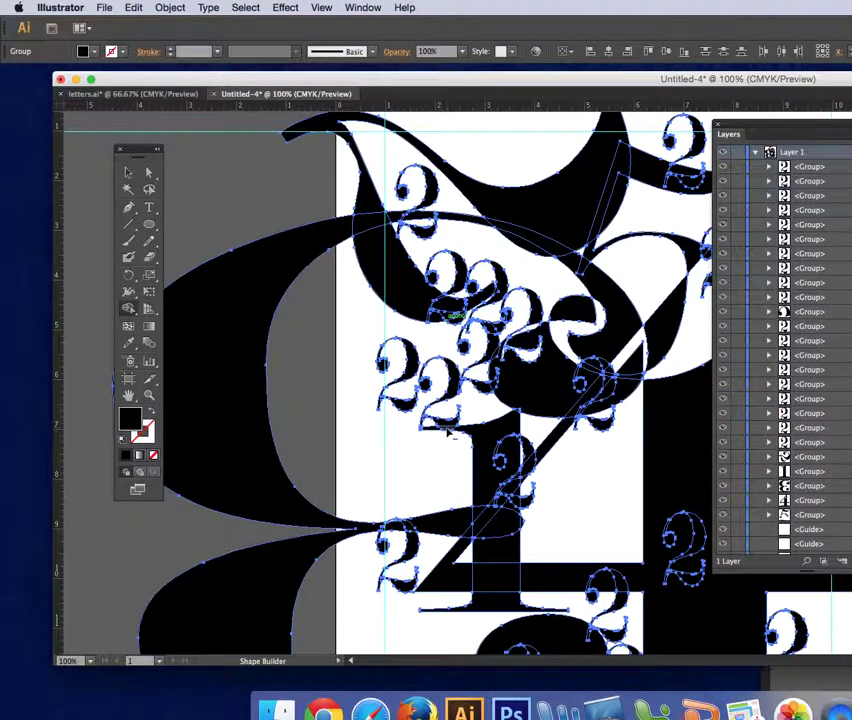
drag(498, 450, 504, 462)
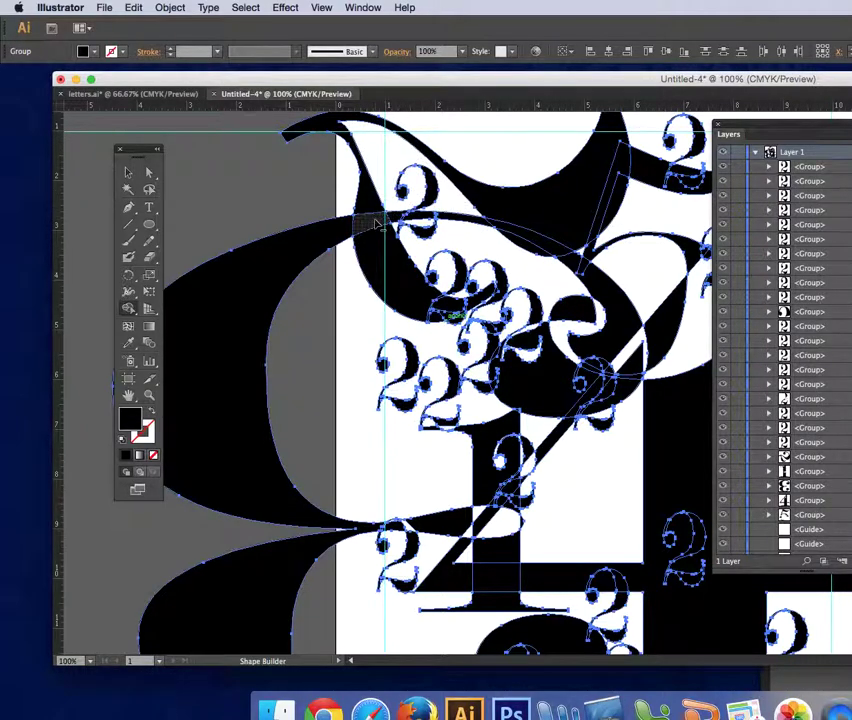
key(ctrl+minus)
key(ctrl+minus)
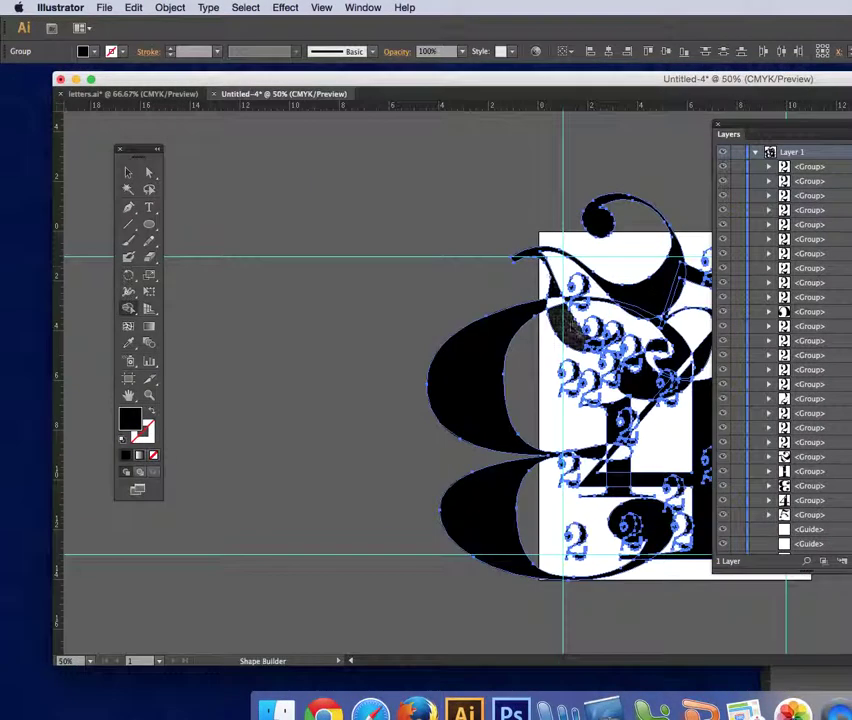
drag(479, 338, 239, 298)
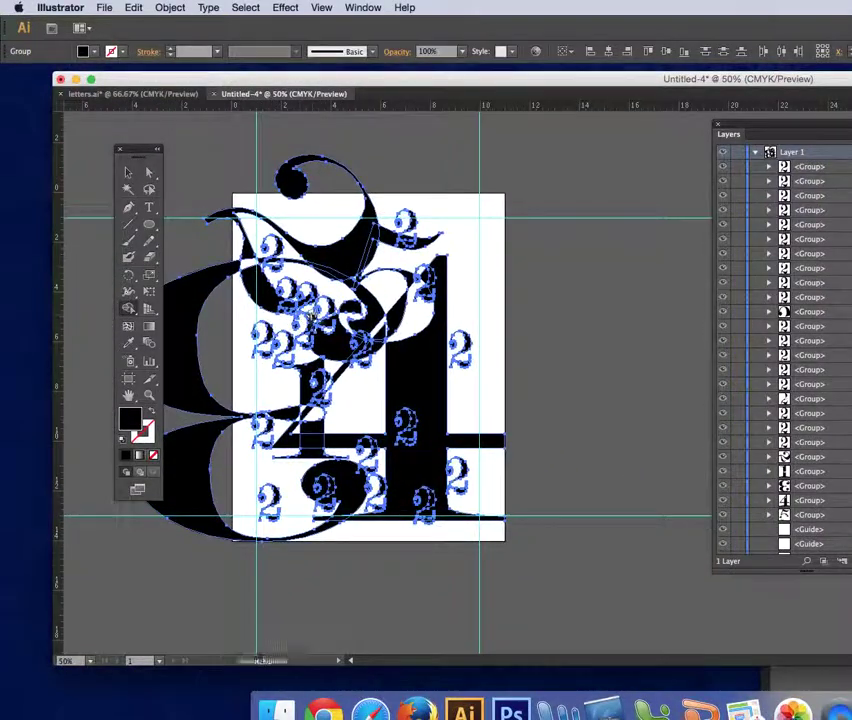
drag(487, 261, 532, 256)
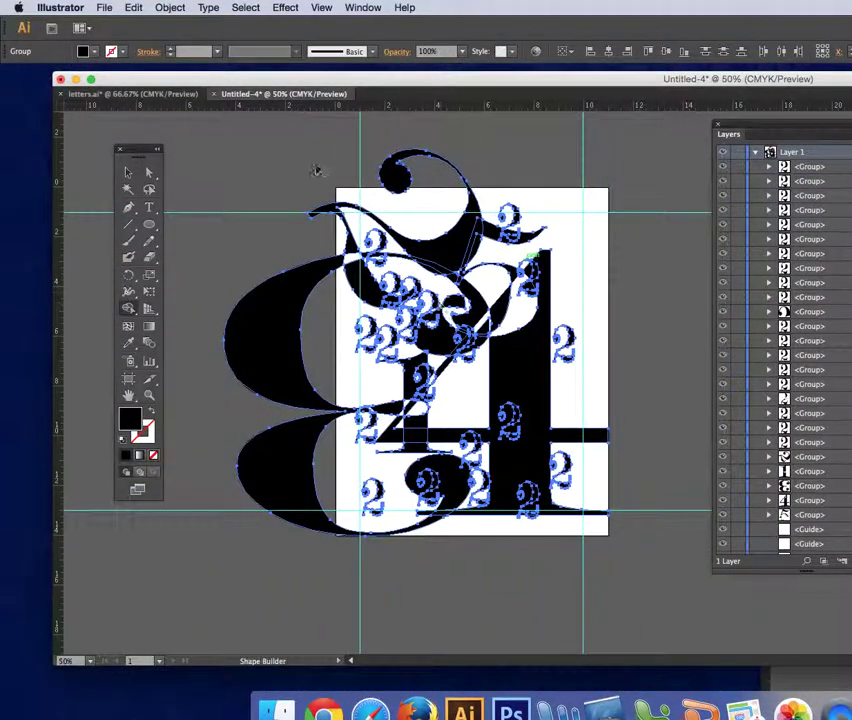
click(182, 98)
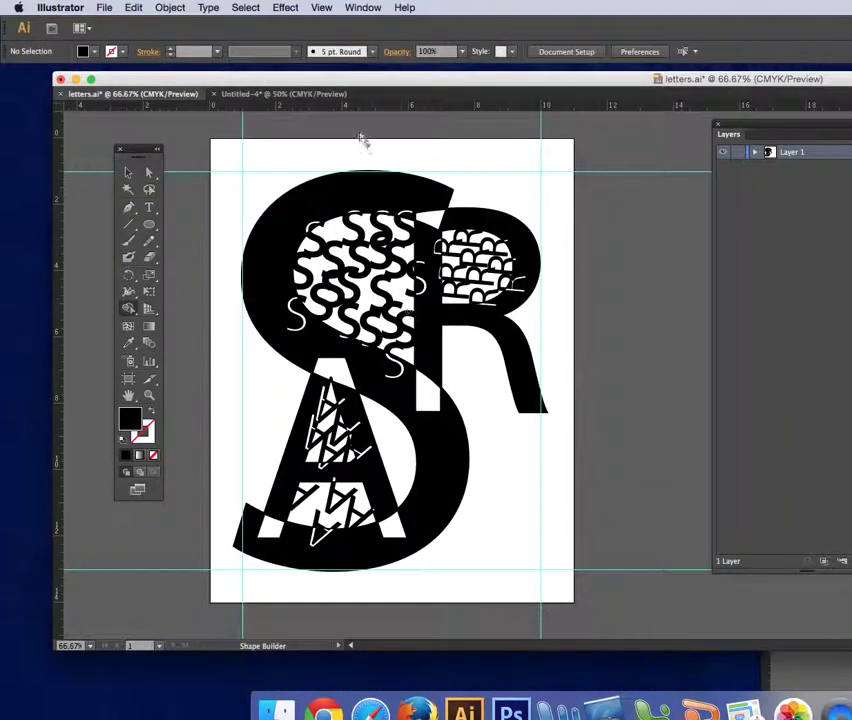
click(250, 94)
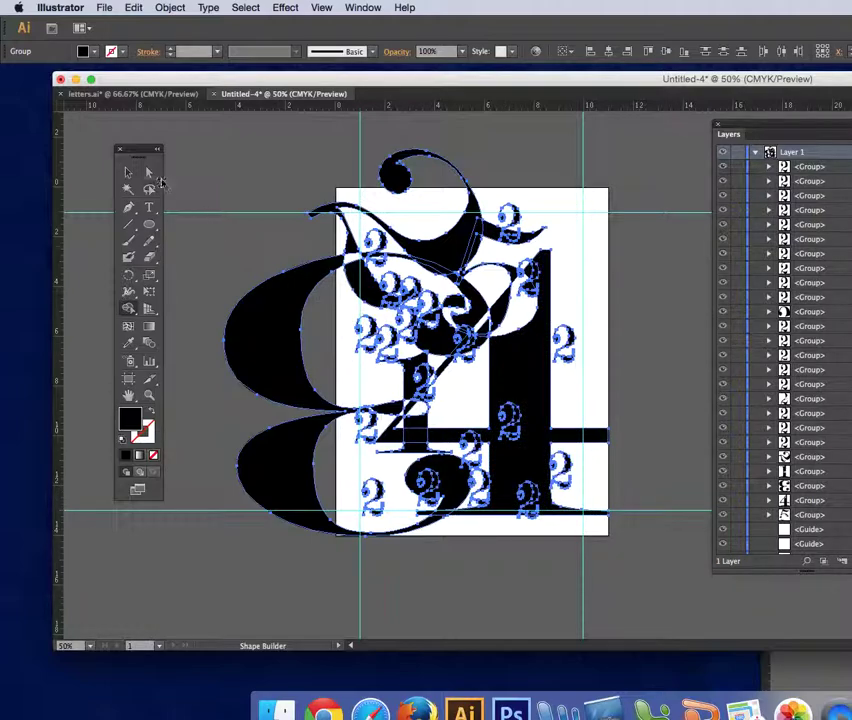
Step: Reselect all the numerals and Shape Builder the 4's crossbar and stem overlaps into black and white cut-outs
click(128, 172)
click(203, 160)
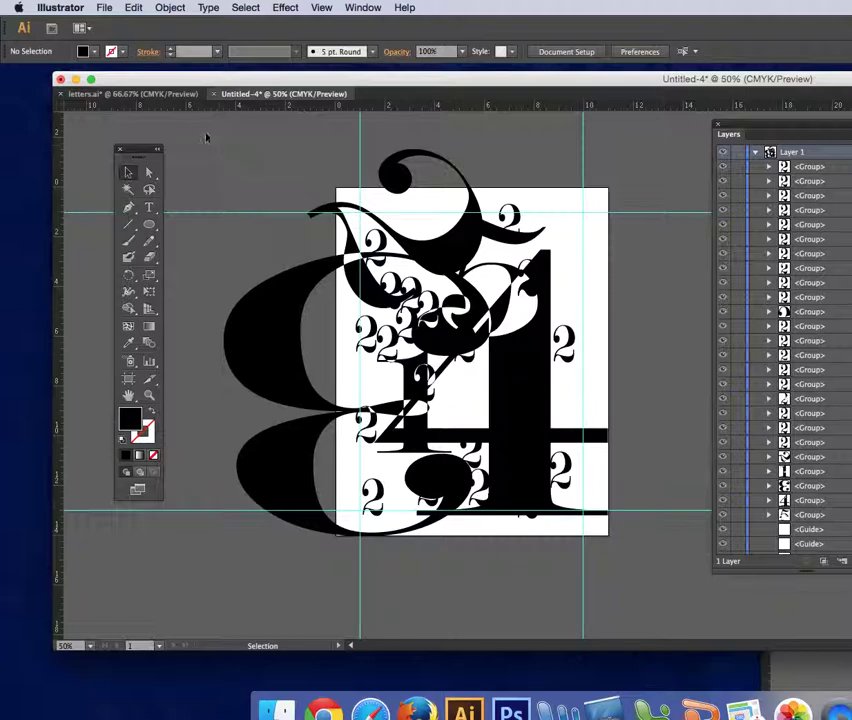
key(ctrl+a)
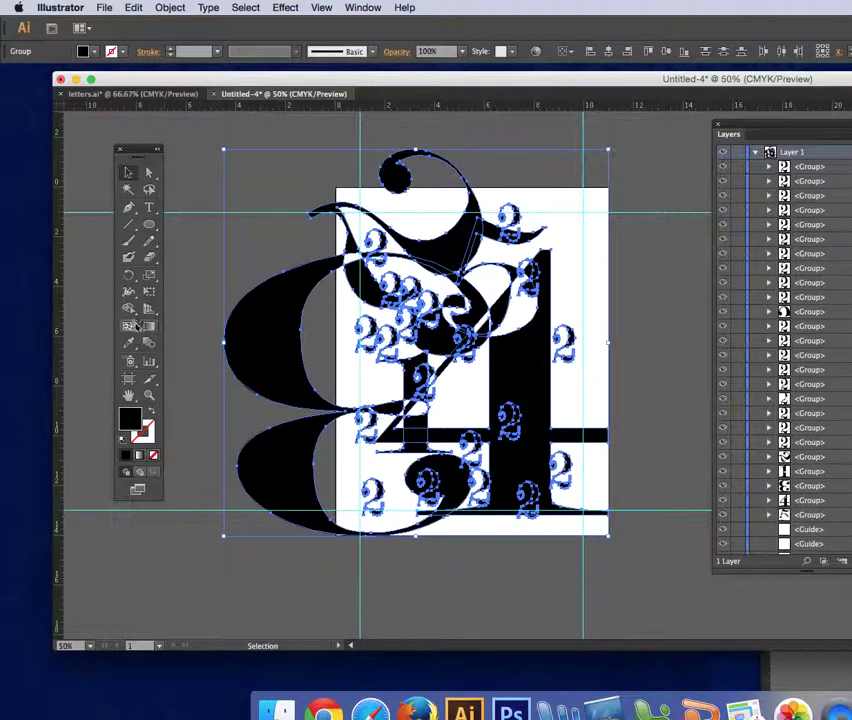
click(129, 309)
click(417, 438)
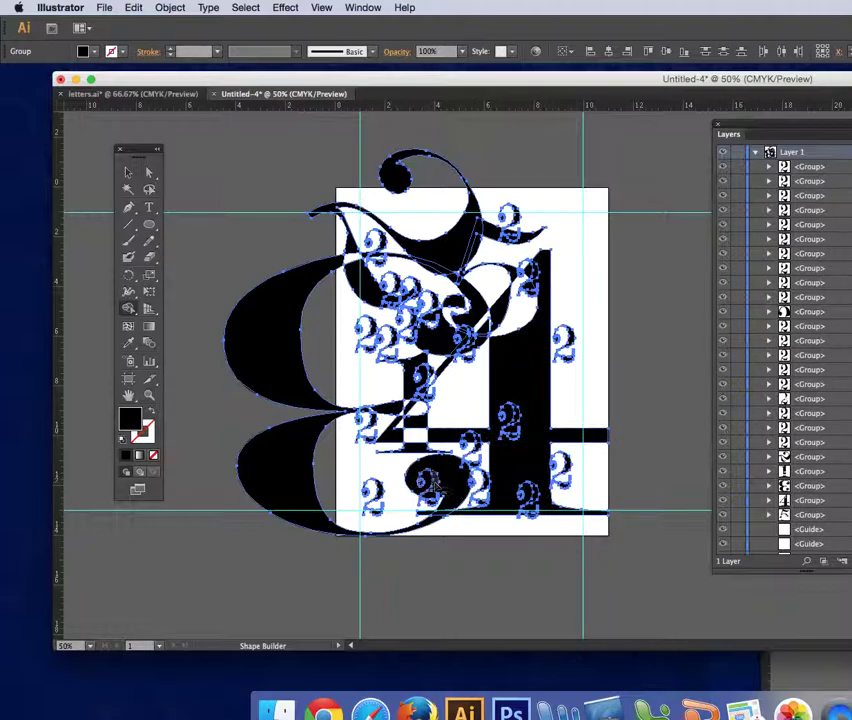
alt+click(508, 421)
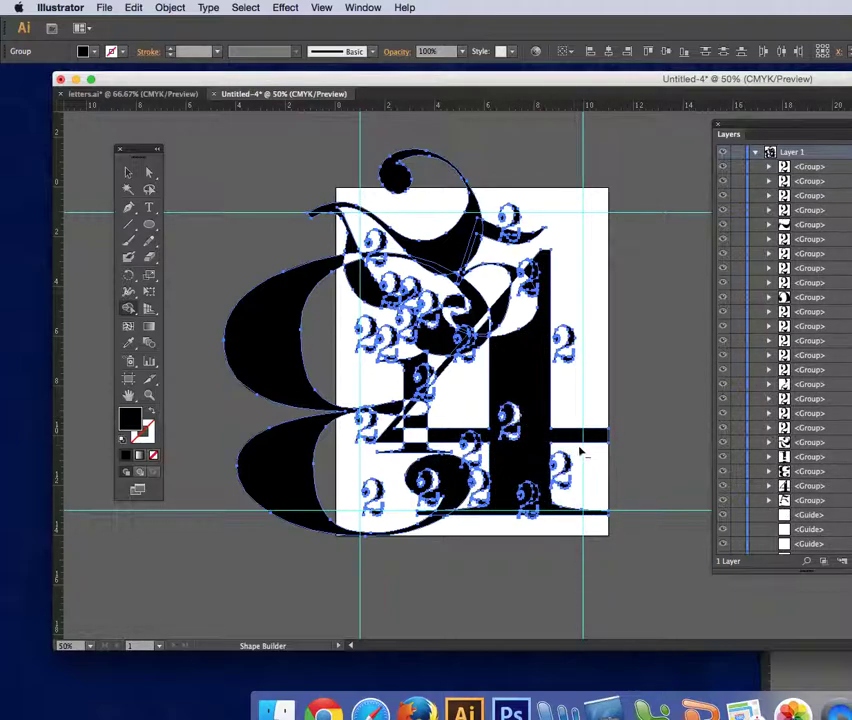